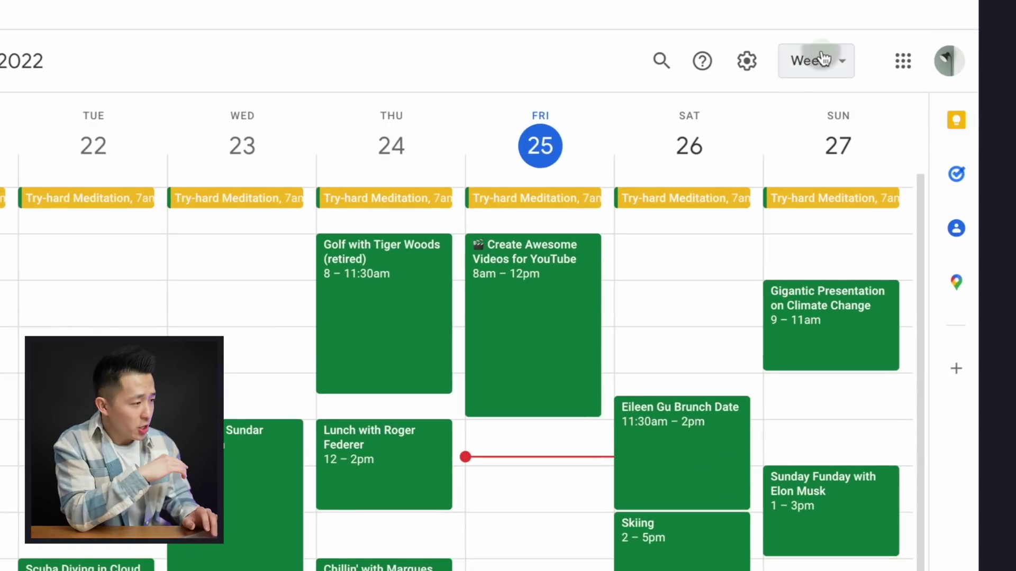
Hide weekends, then use custom views of Friday 25–Sunday 27 and Friday 25–Saturday 26
left_click(823, 58)
left_click(858, 331)
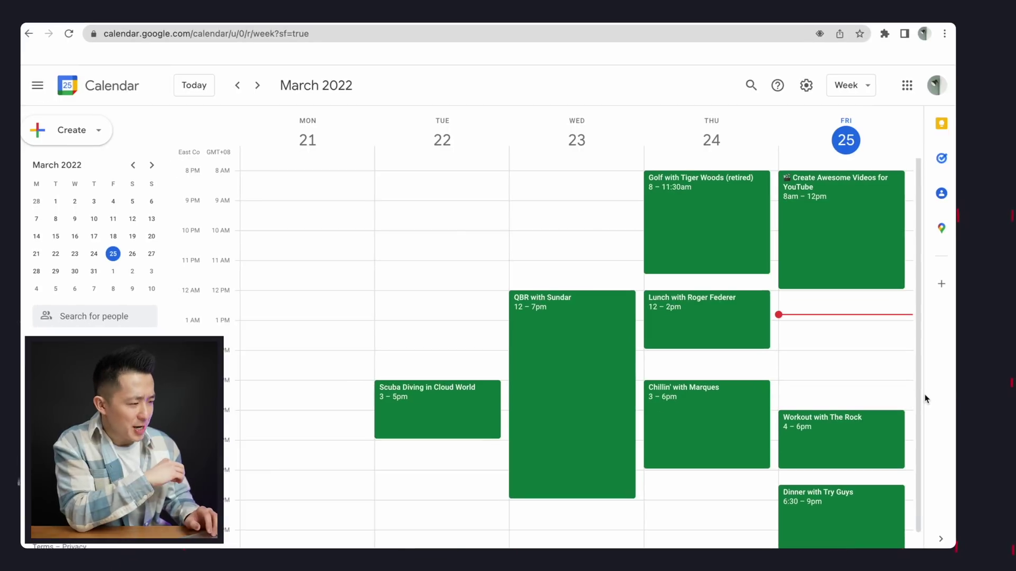
key("x")
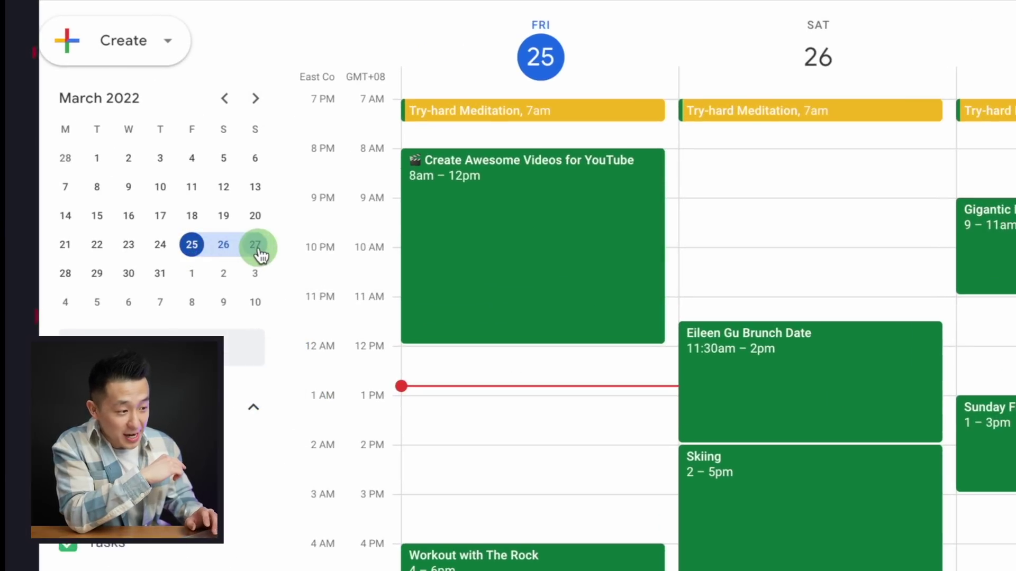
left_click_drag(259, 255, 259, 255)
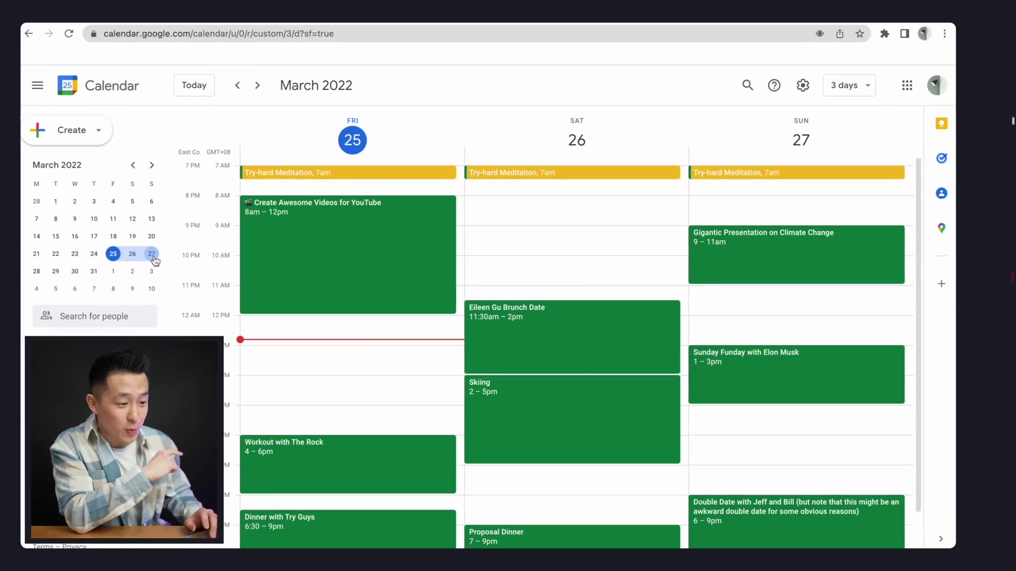
left_click_drag(135, 256, 135, 257)
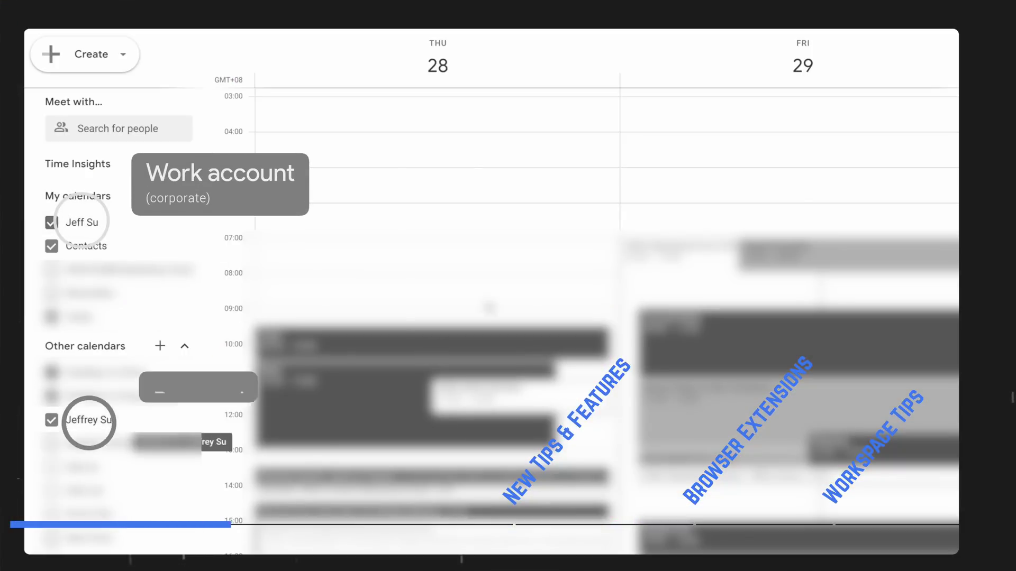
Create a titled Thursday 04:00–06:00 event and review upcoming events in the Calendar extension
left_click_drag(516, 138, 517, 198)
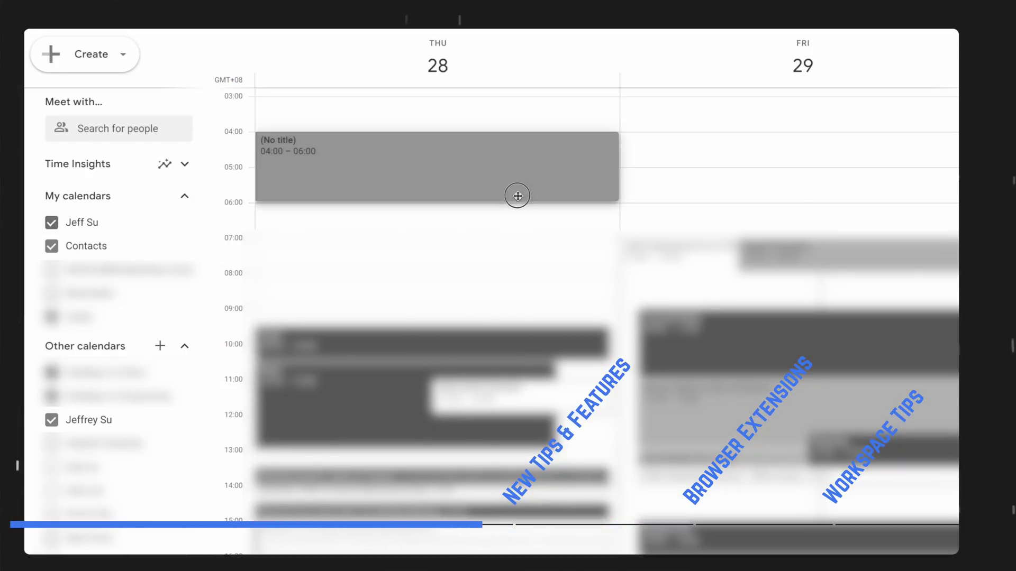
type("F")
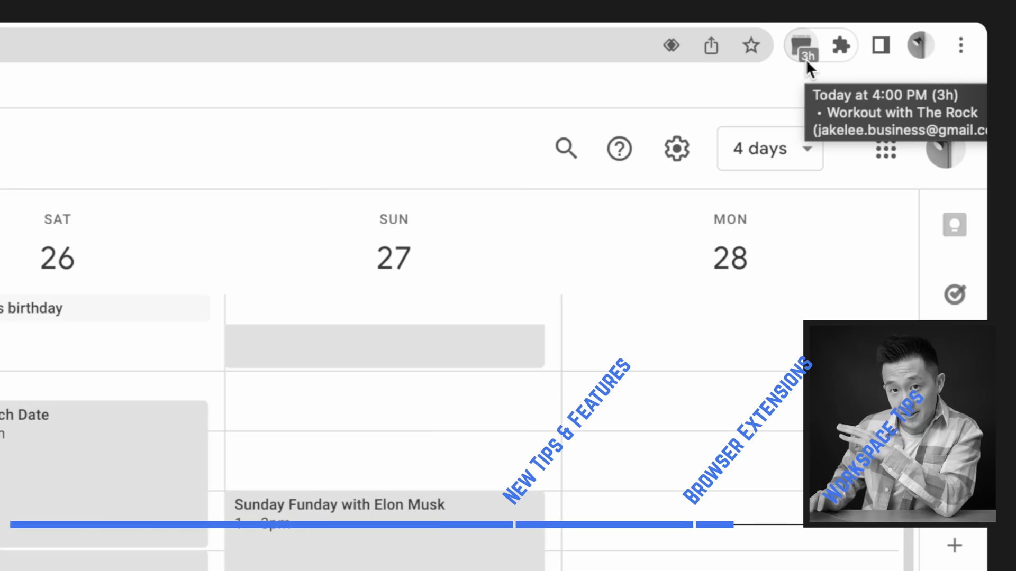
left_click(802, 44)
scroll(745, 176, "down", 3)
scroll(745, 176, "up", 3)
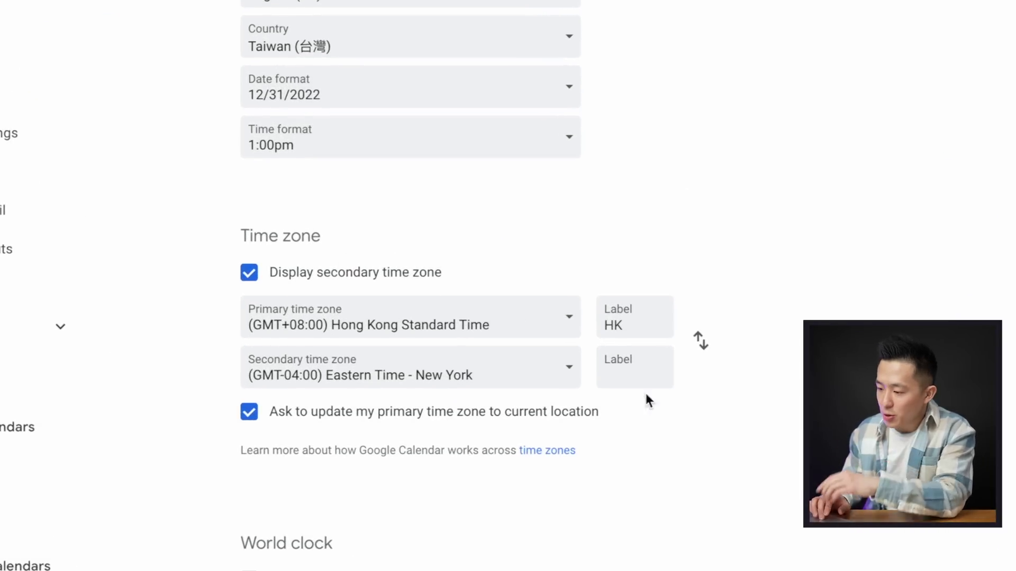
Label the New York secondary time zone 'US-E', save, and go to Keyboard shortcuts settings
left_click(637, 379)
type("US-E")
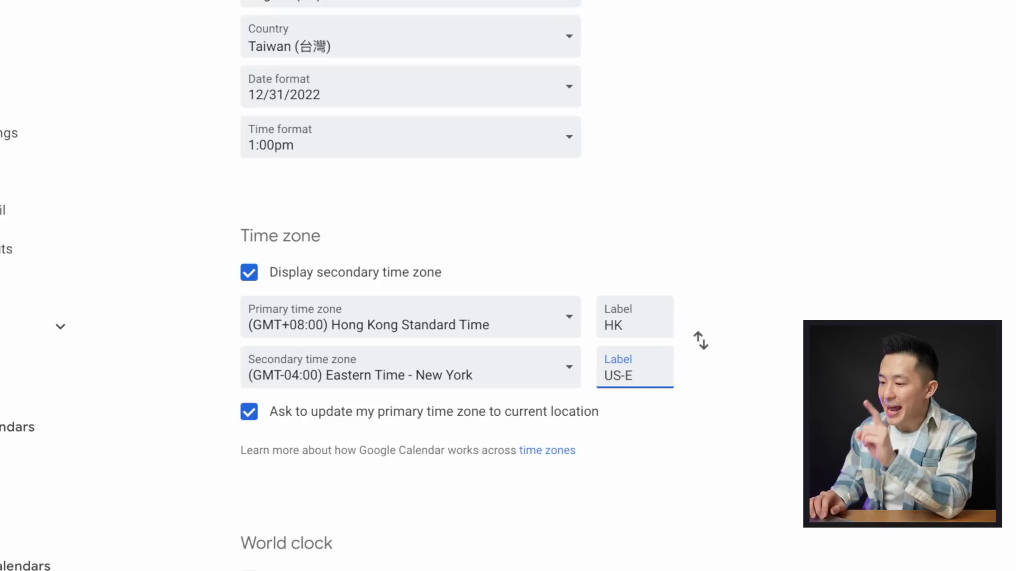
left_click(35, 93)
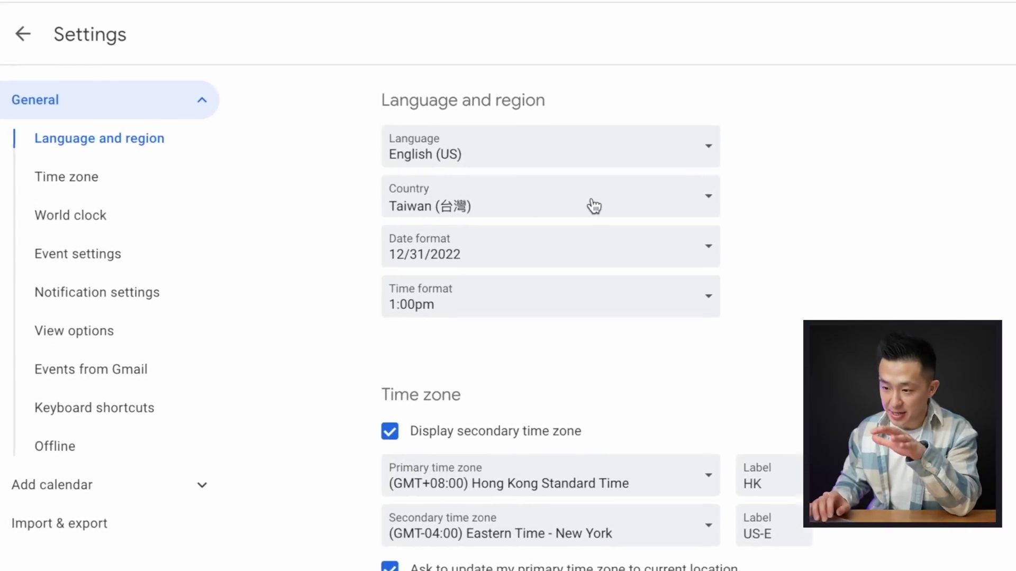
left_click(105, 408)
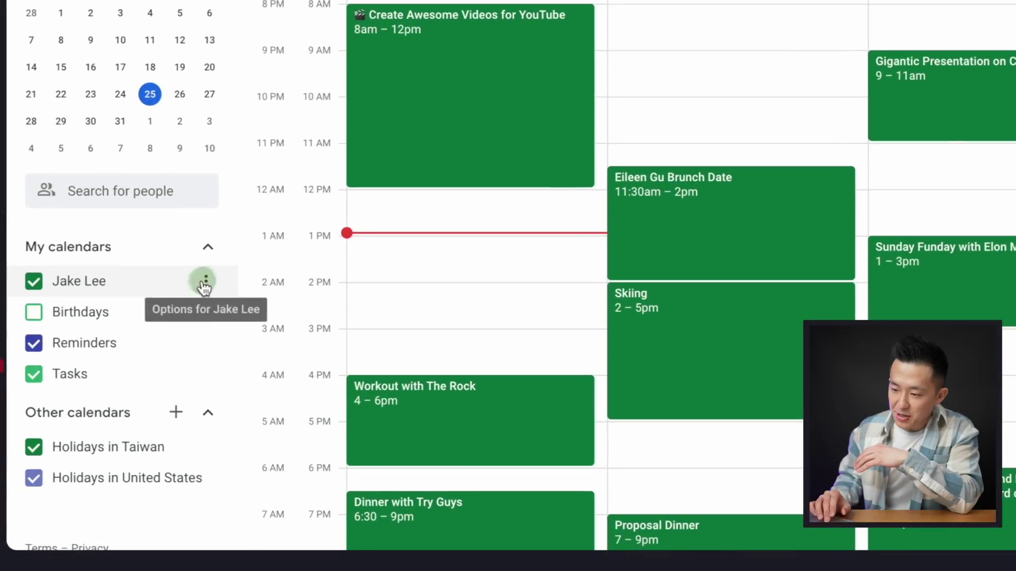
Open the personal calendar's colour options while looking up the pastel palette with #CDF0EA
left_click(206, 278)
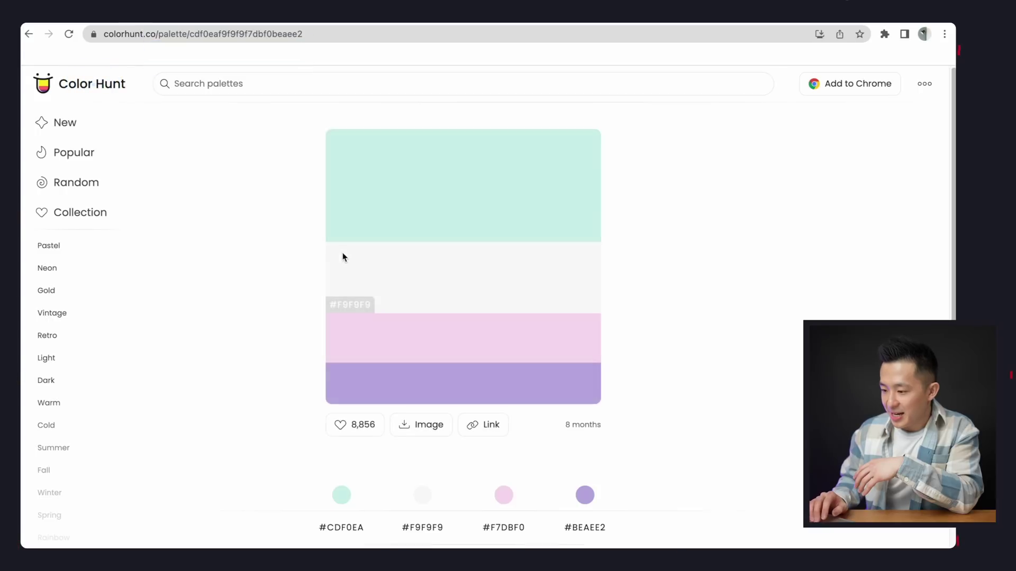
scroll(355, 391, "down", 1)
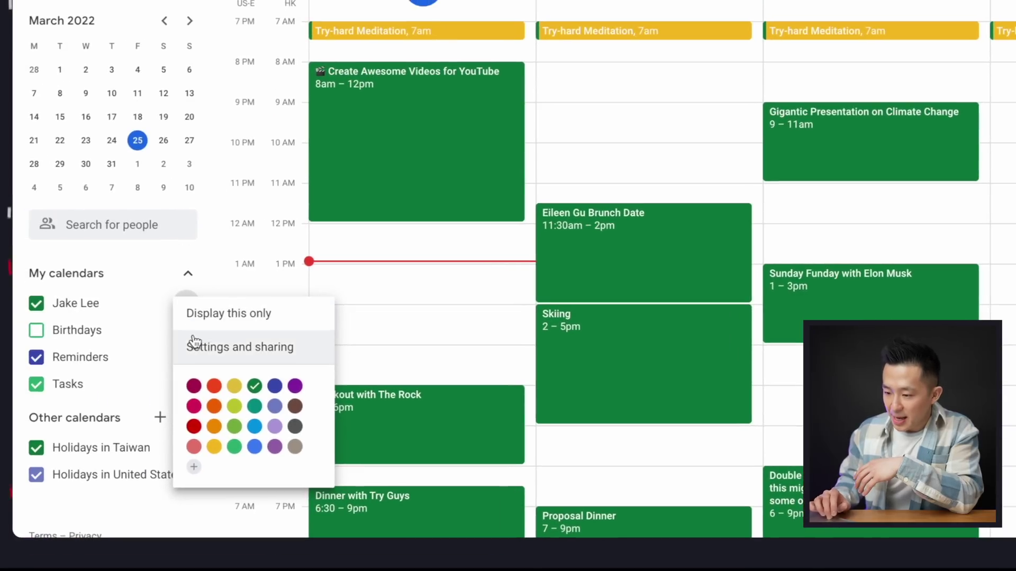
Give the personal calendar the custom hex colour CDF0EA
left_click(196, 471)
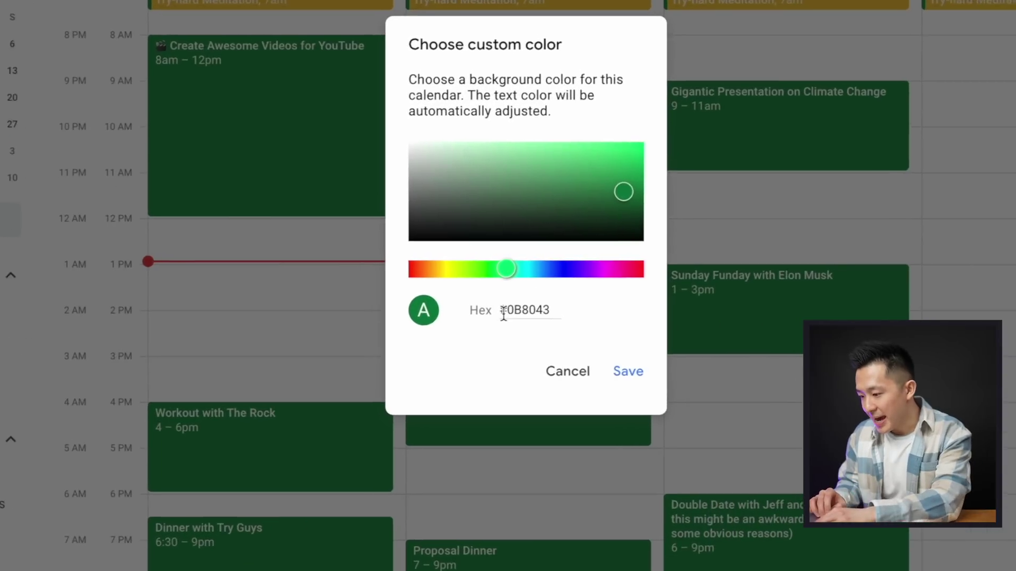
left_click(587, 299)
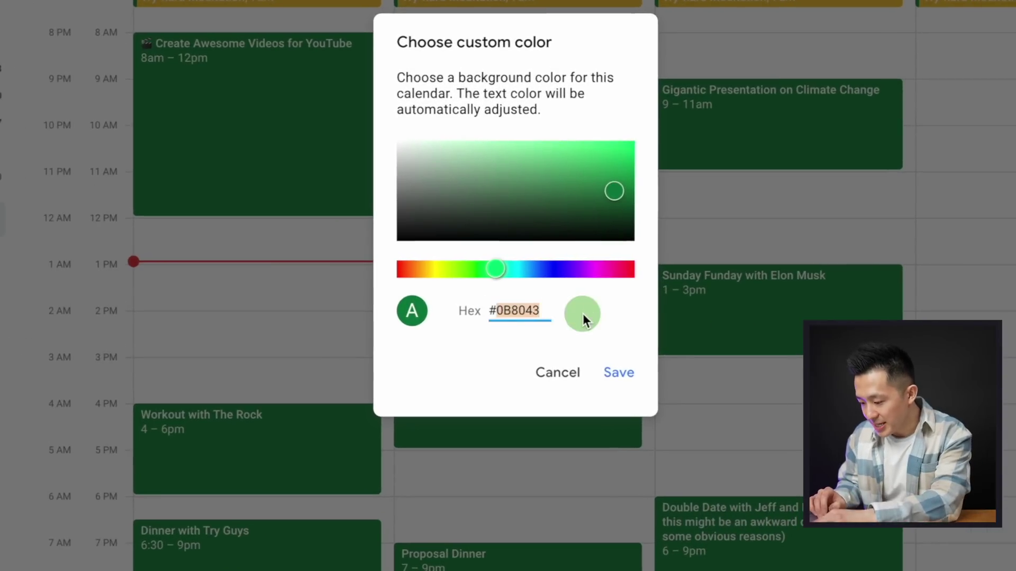
type("CDF0EA")
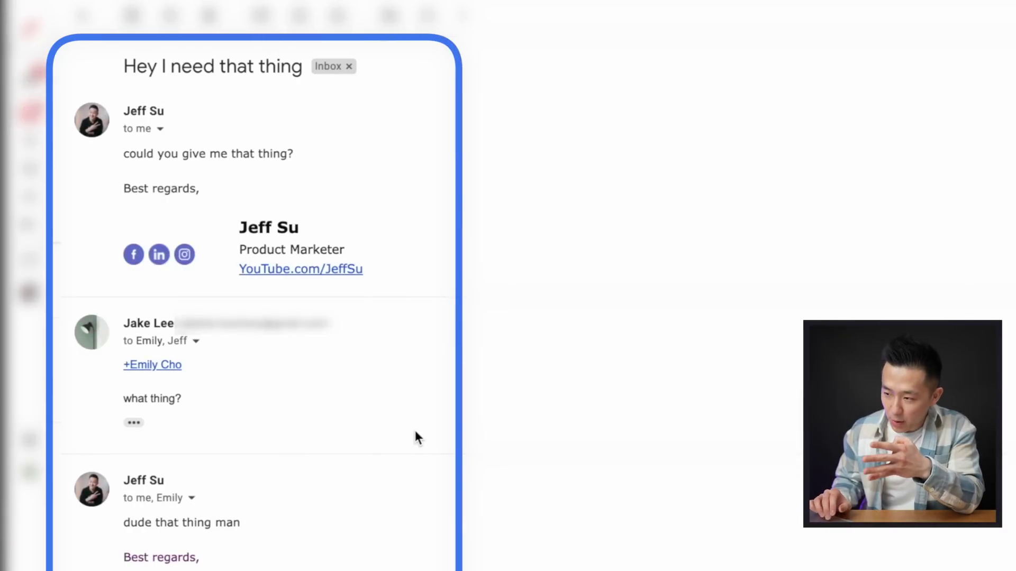
Create a calendar event from the 'Hey I need that thing' thread's More menu
left_click(465, 16)
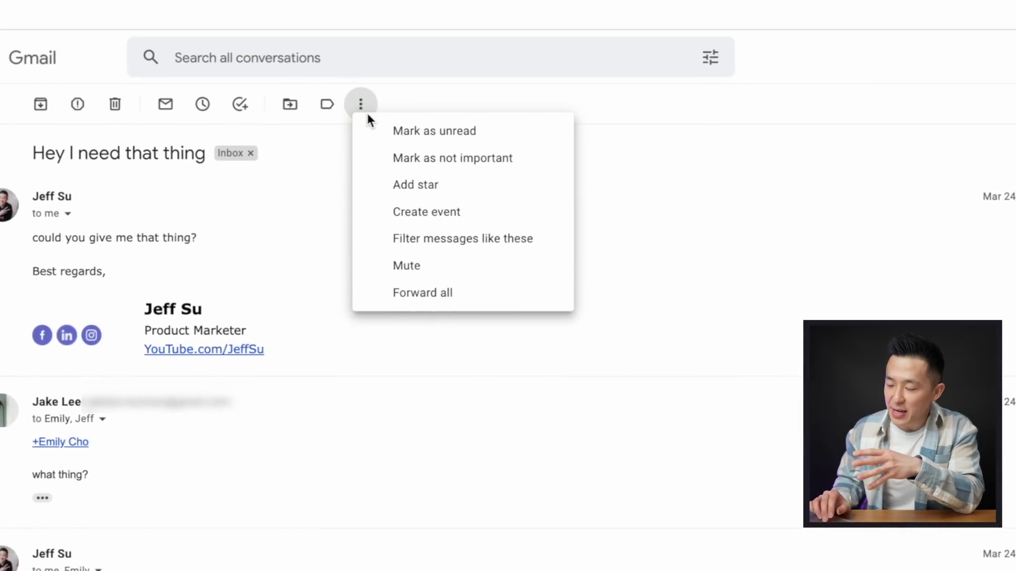
left_click(439, 212)
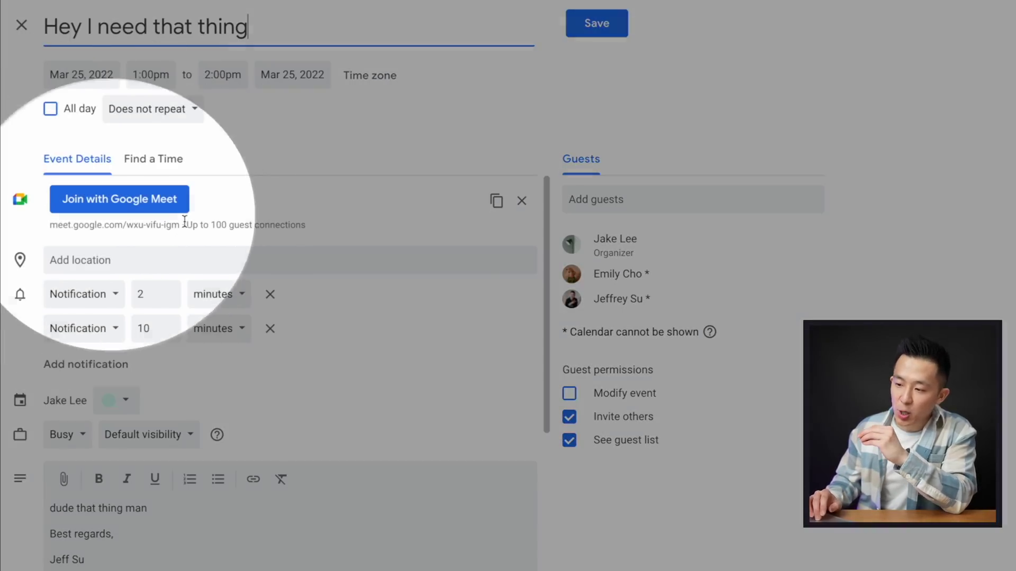
left_click(67, 244)
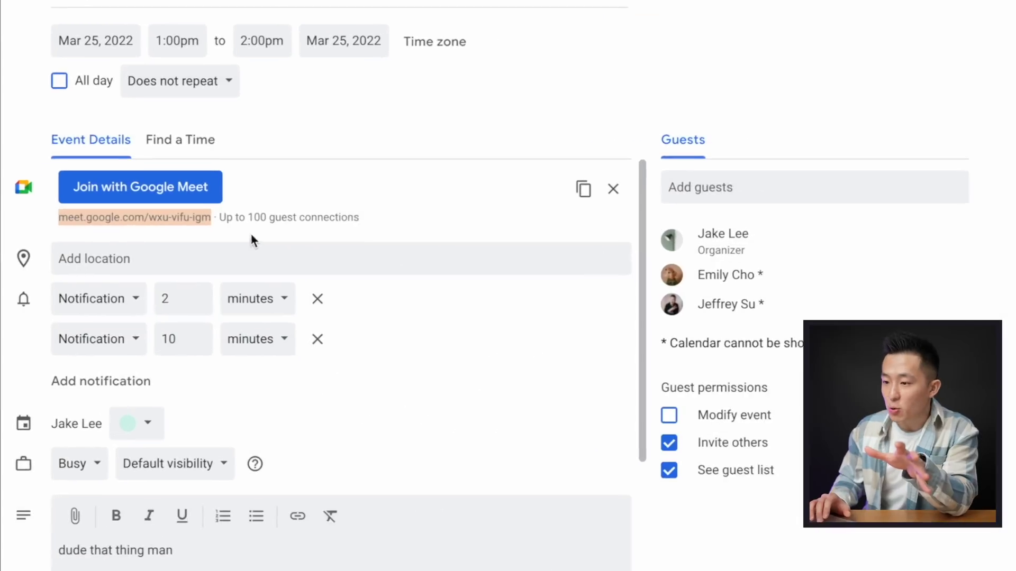
left_click(90, 39)
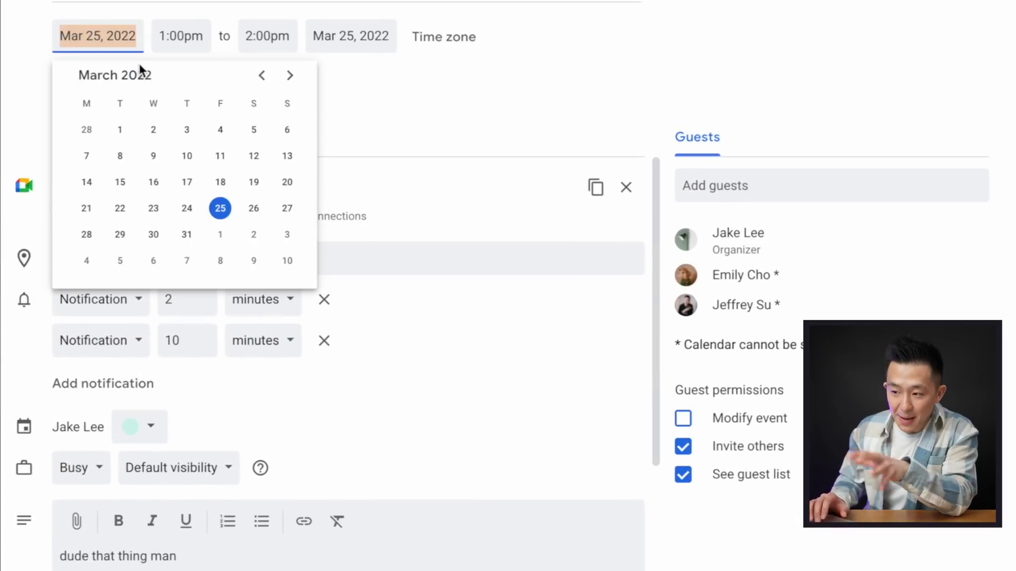
scroll(200, 368, "down", 7)
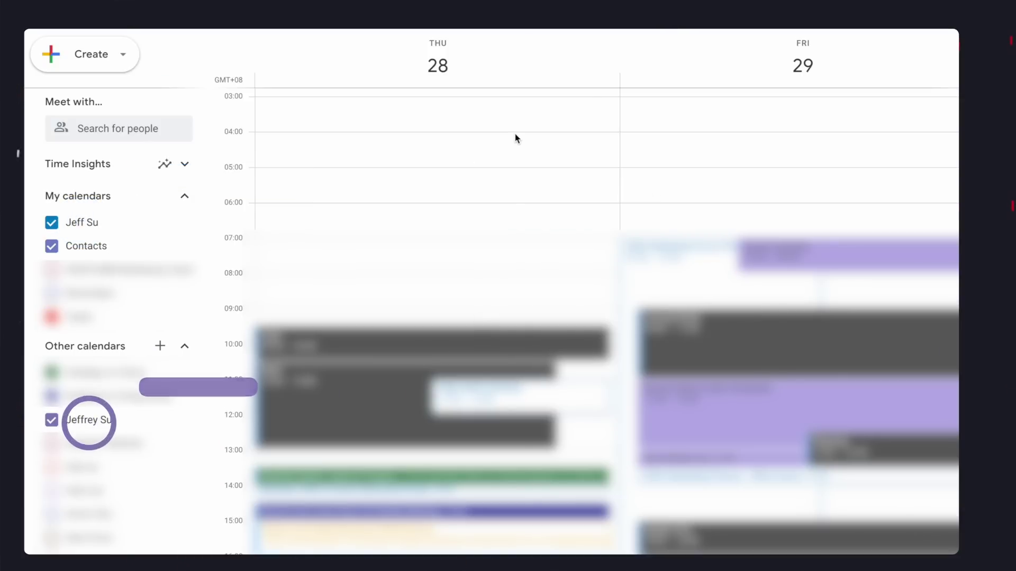
Add a Thursday 04:00–06:00 'Fake CEO Schedule' event assigned to the second account's purple calendar
left_click_drag(516, 137, 517, 195)
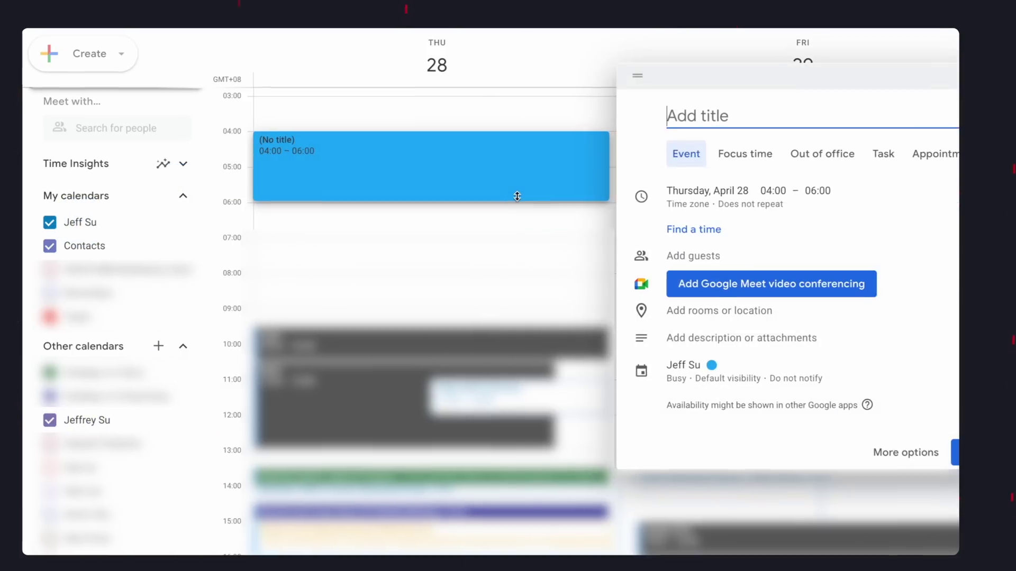
type("Fake CEO Schedule")
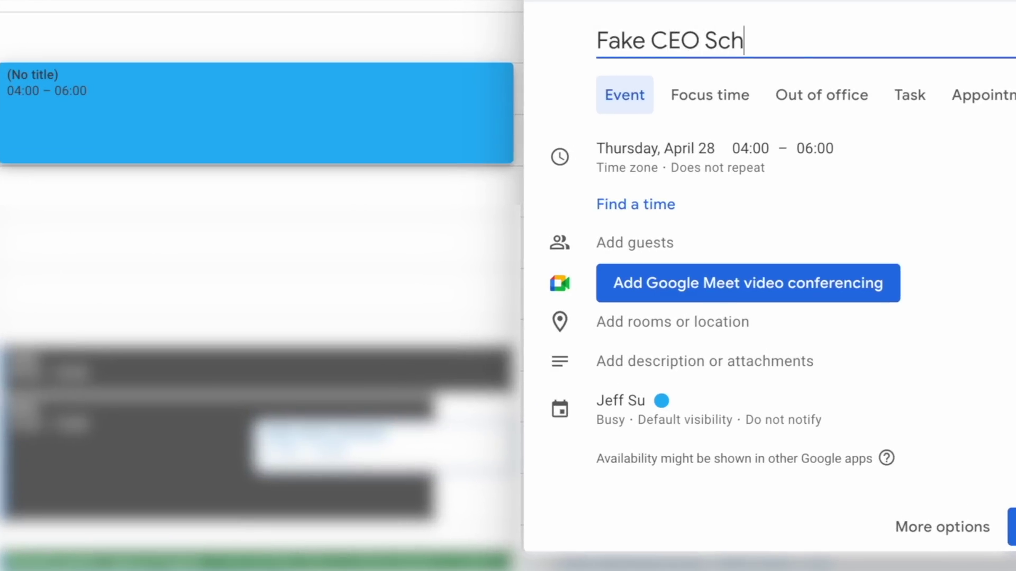
left_click(629, 409)
left_click(679, 449)
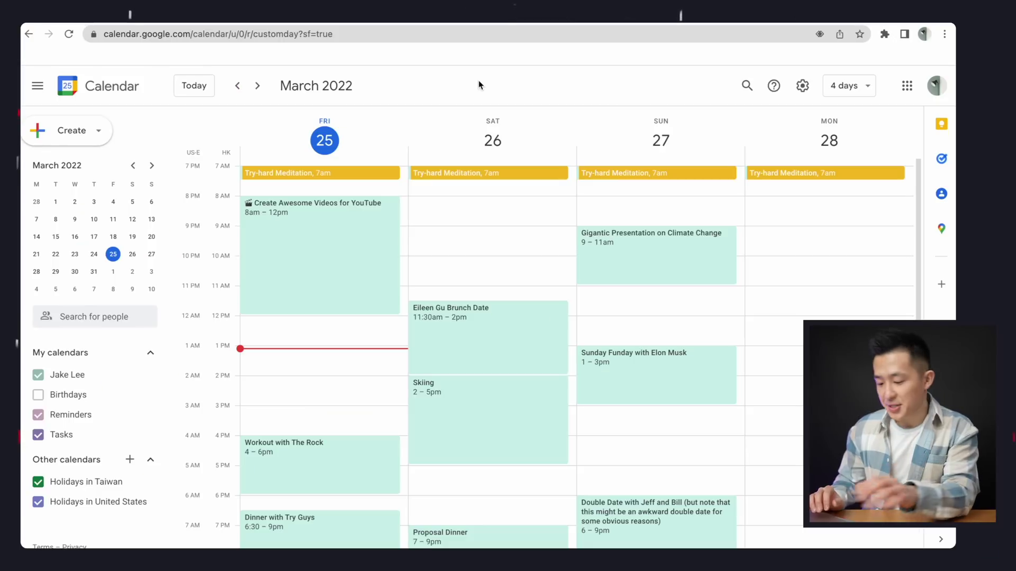
Share the personal calendar with the first suggested contact, allowing 'Make changes and manage sharing'
key("s")
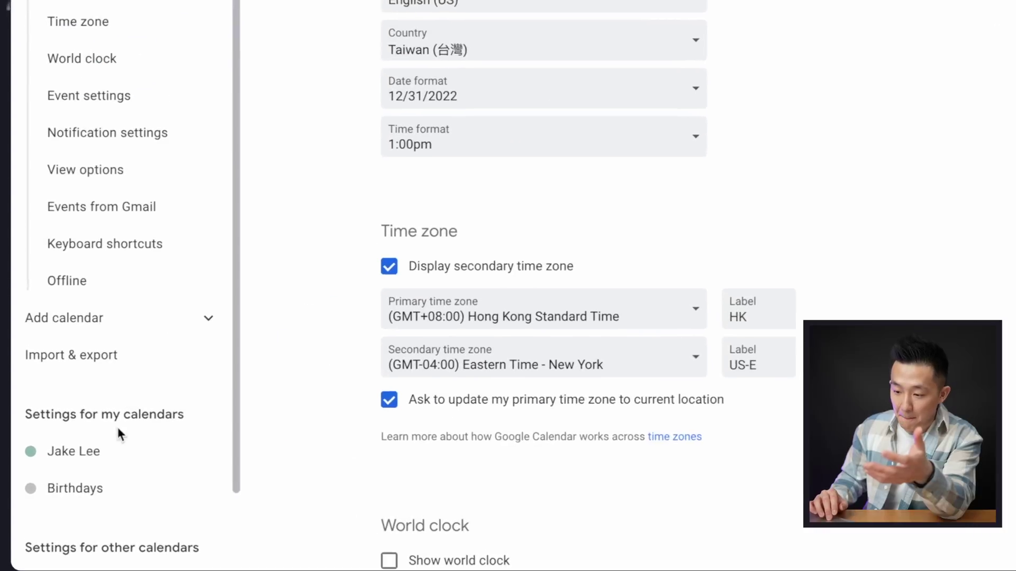
left_click(87, 466)
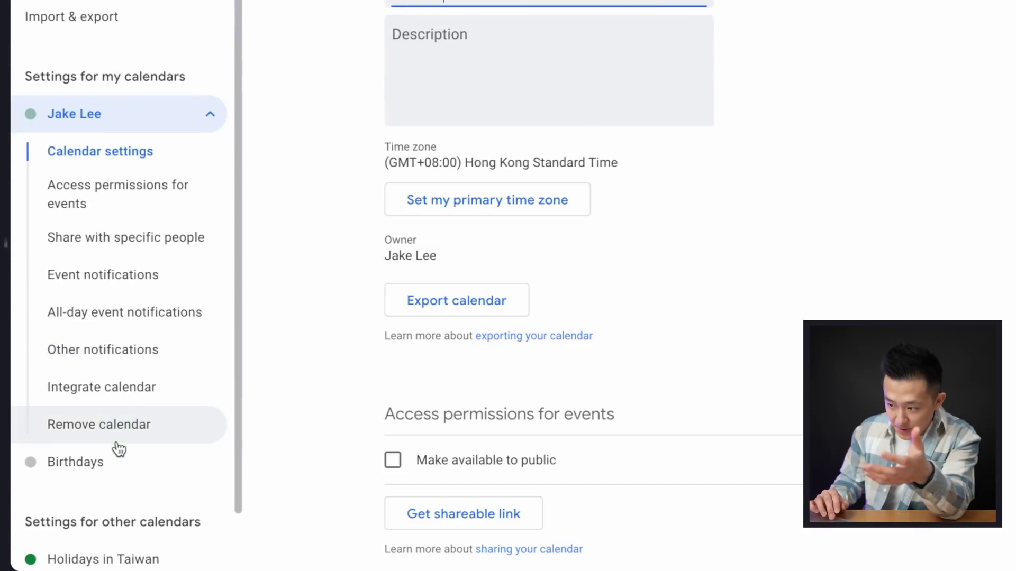
left_click(100, 247)
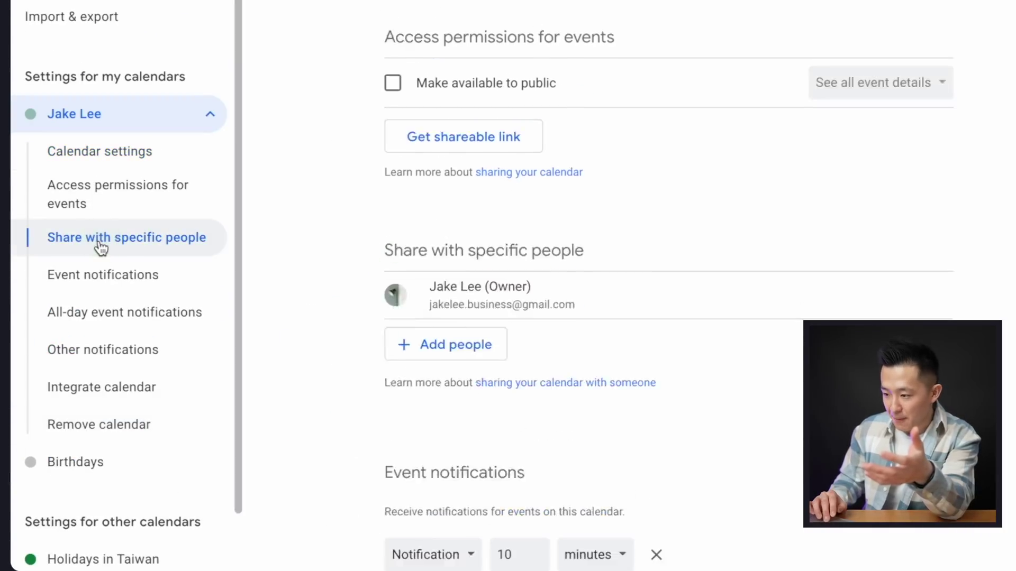
left_click(429, 27)
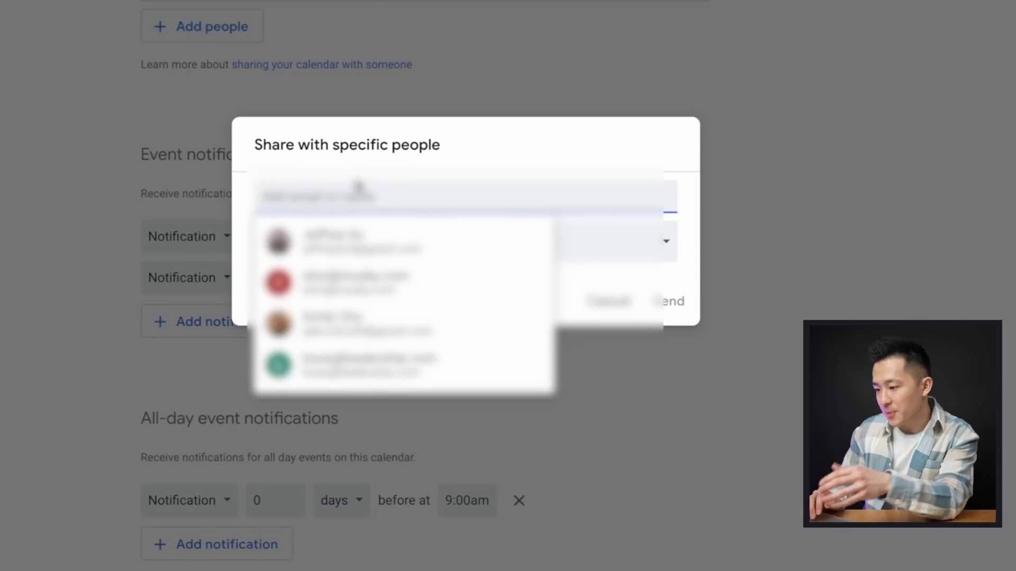
left_click(365, 241)
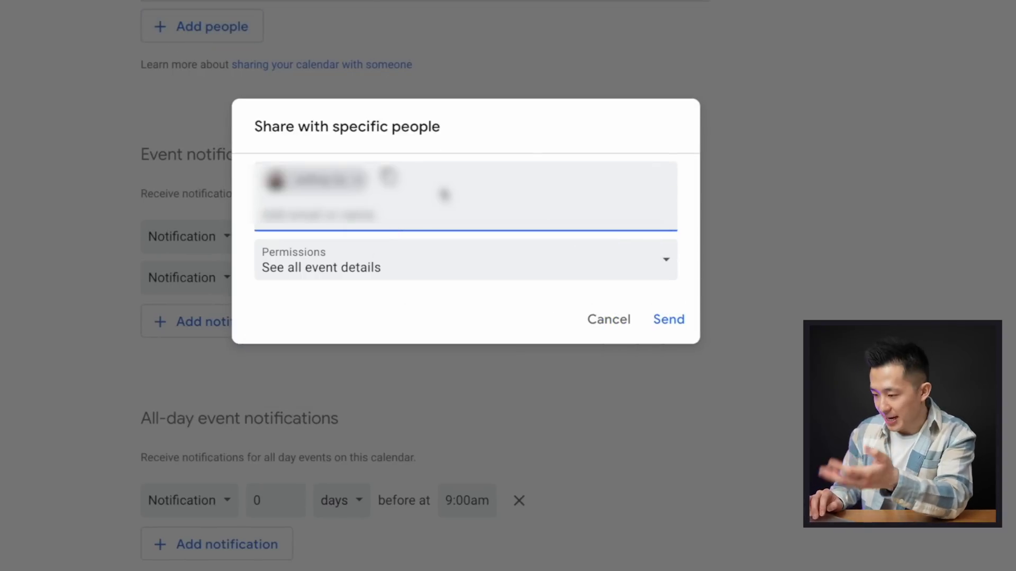
left_click(413, 261)
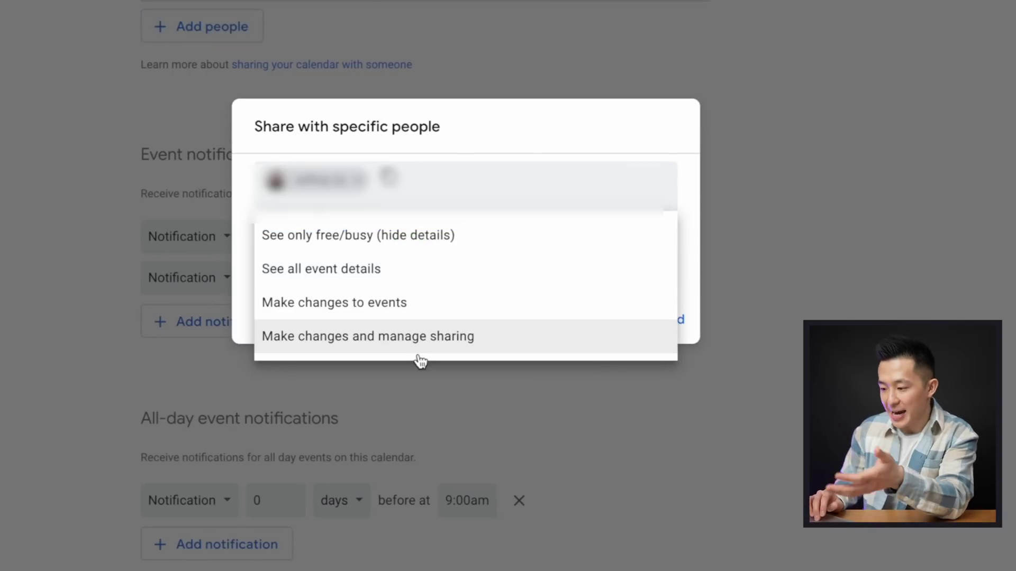
left_click(430, 339)
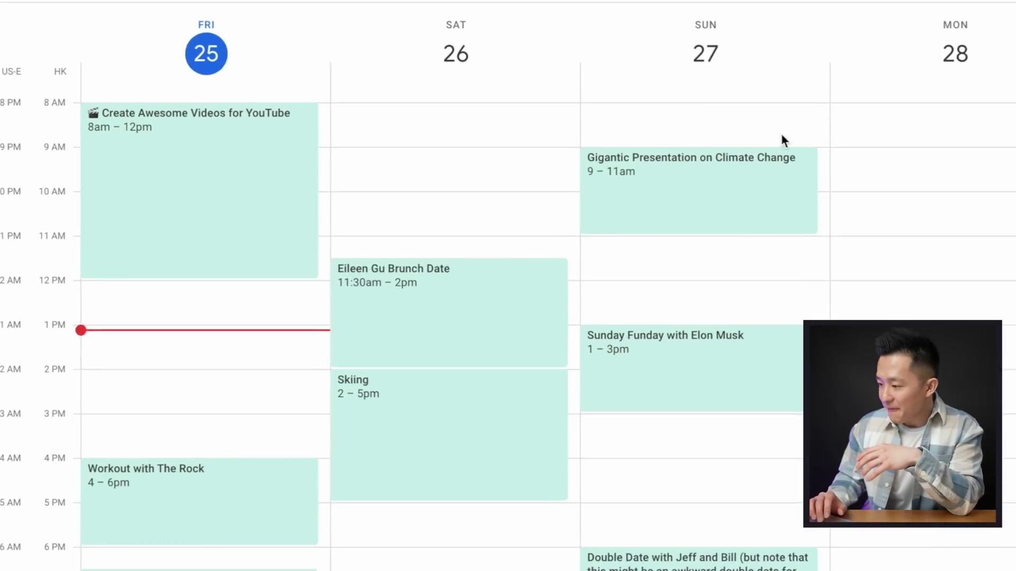
Start a Change owner transfer for the Gigantic Presentation on Climate Change event
left_click(735, 177)
left_click(504, 104)
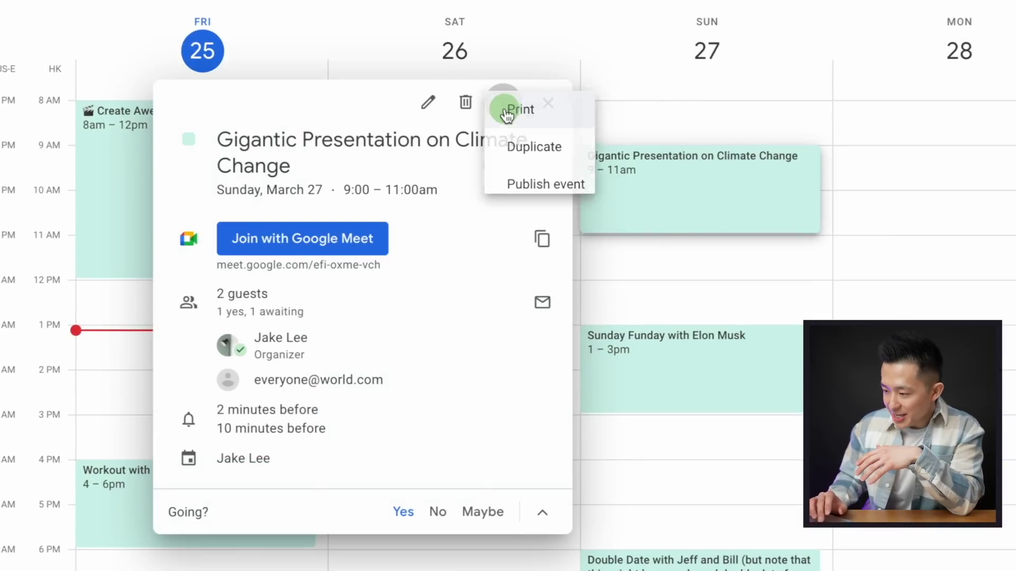
left_click(545, 228)
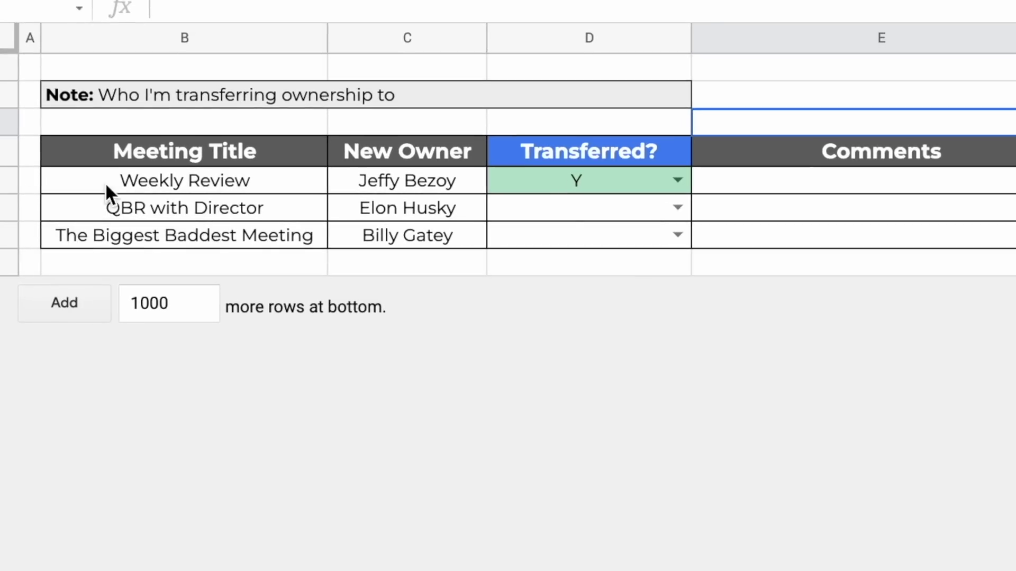
Set the Transferred? status for QBR with Director in the ownership tracker
left_click(639, 218)
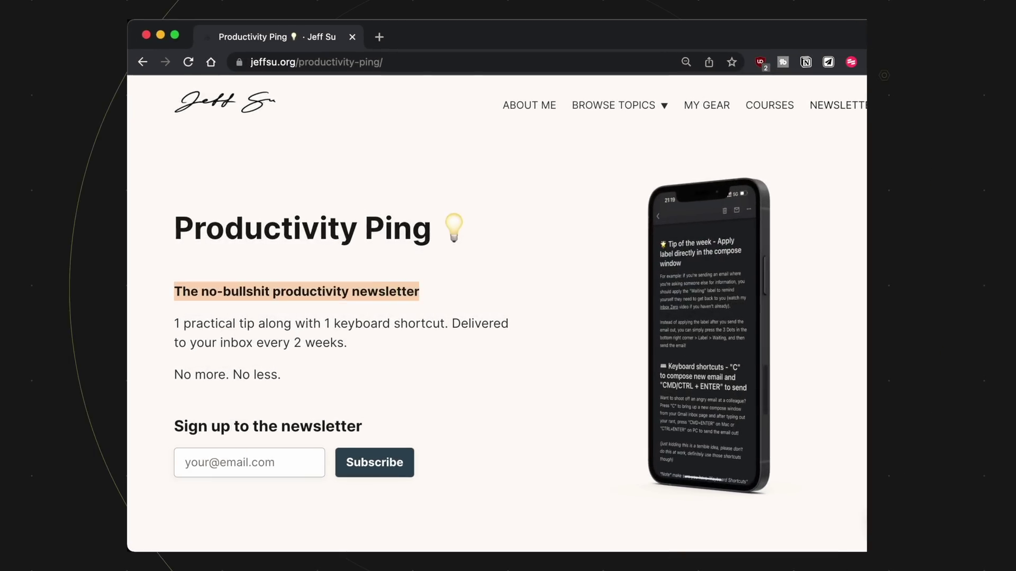
Scroll down the Productivity Ping page to the Previous Productivity Pings list
scroll(497, 312, "down", 10)
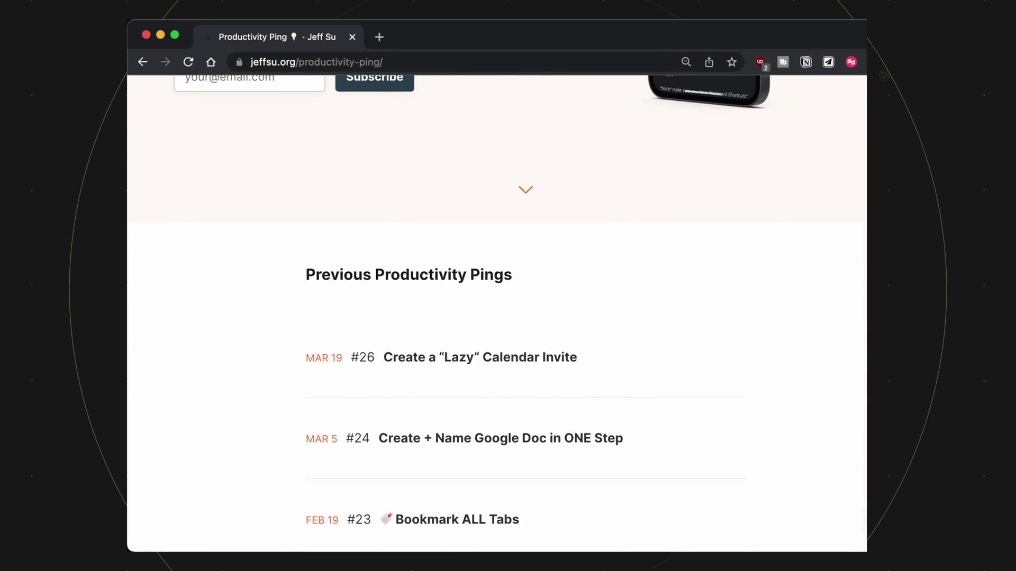
scroll(497, 312, "down", 6)
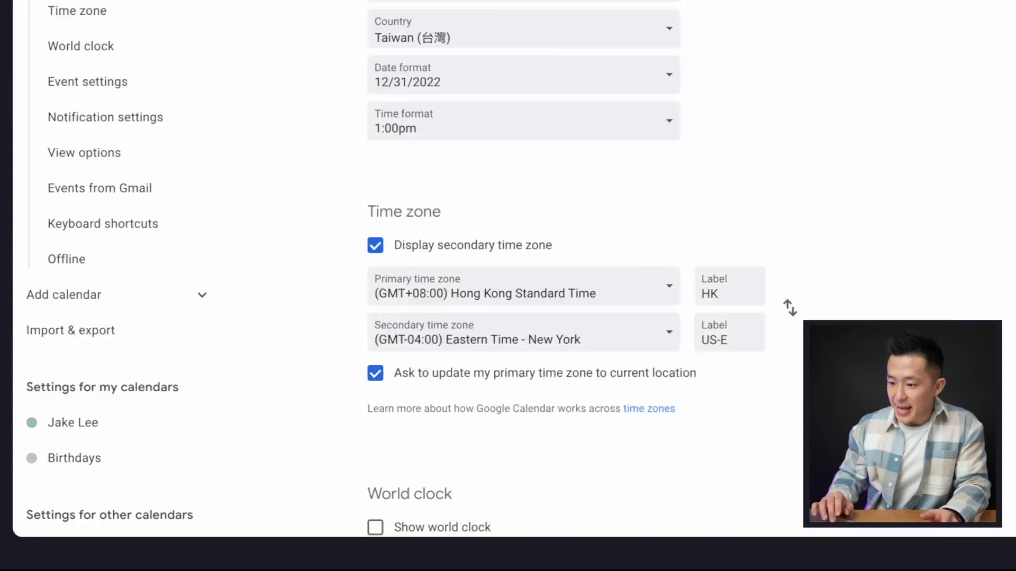
Export all calendars as one zip archive from the Import & export settings
left_click(100, 330)
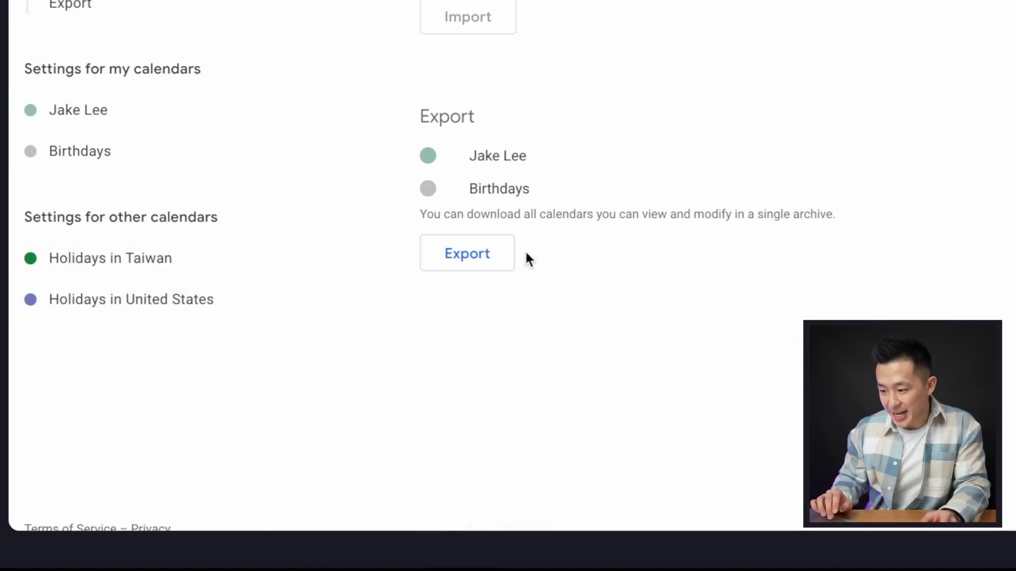
left_click(492, 264)
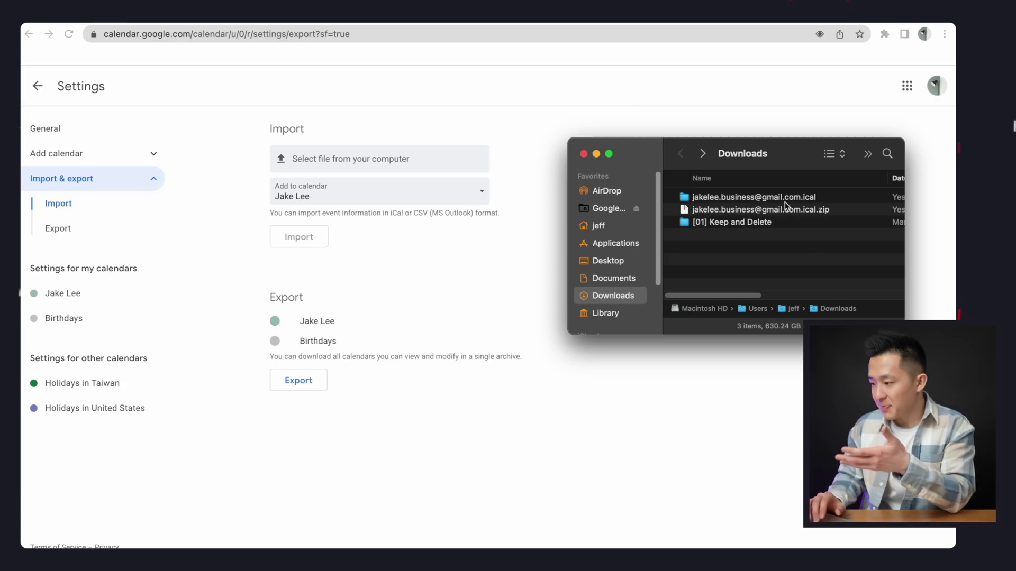
Inspect the Birthdays .ics in the exported .ical folder, then choose the export archive for import
double_click(782, 199)
left_click(800, 149)
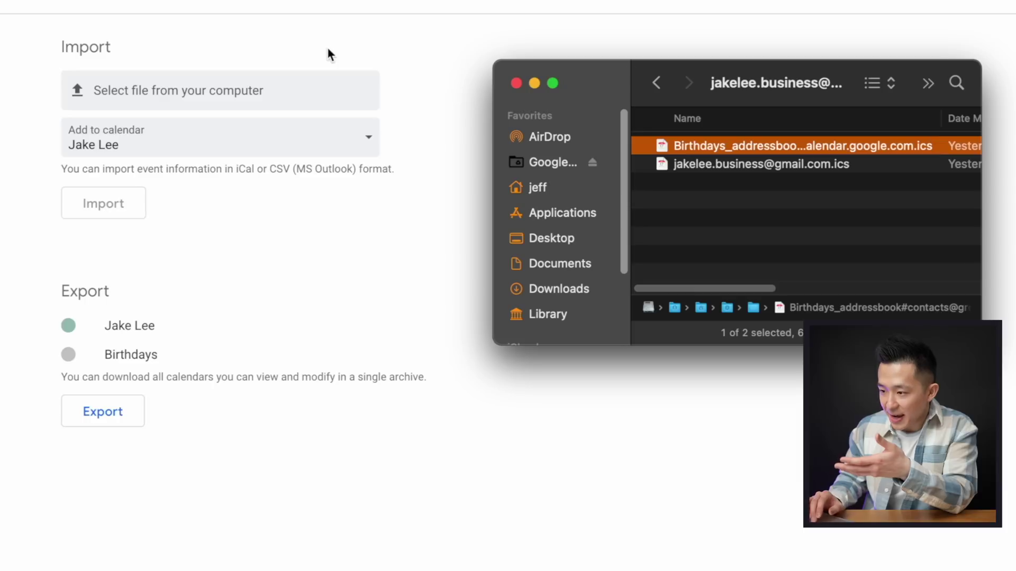
left_click(366, 26)
left_click(194, 96)
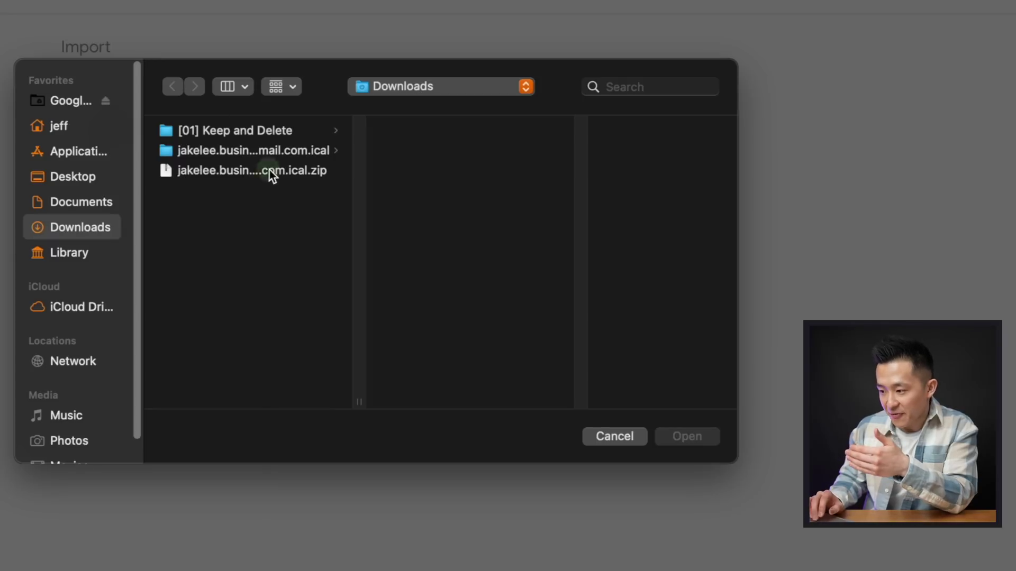
left_click(269, 170)
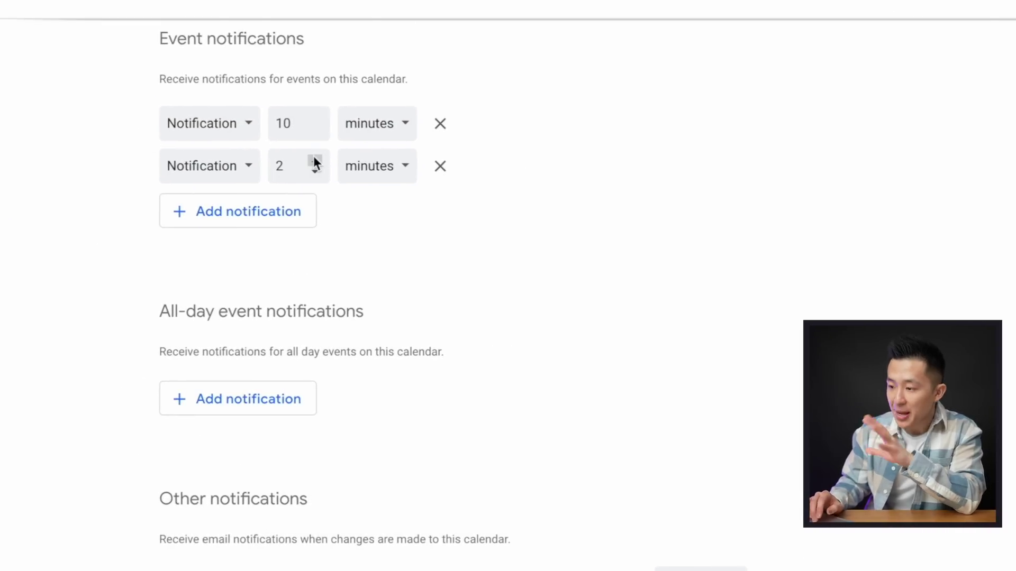
Scroll the calendar settings to Event notifications for the 10- and 2-minute defaults
scroll(313, 156, "down", 3)
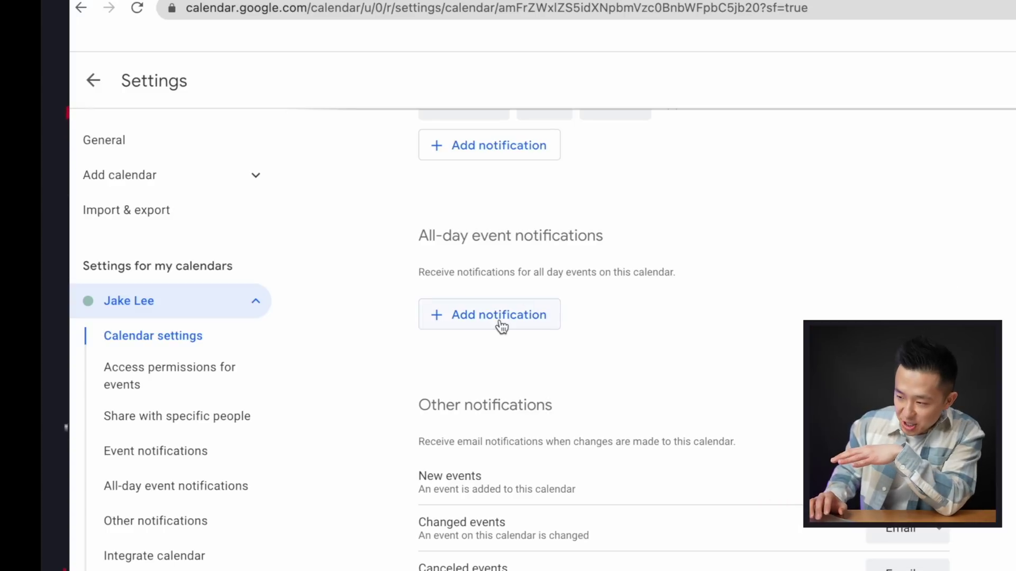
Add a 1-day-before 9:00am all-day notification, then view the deleted event in Trash
left_click(500, 317)
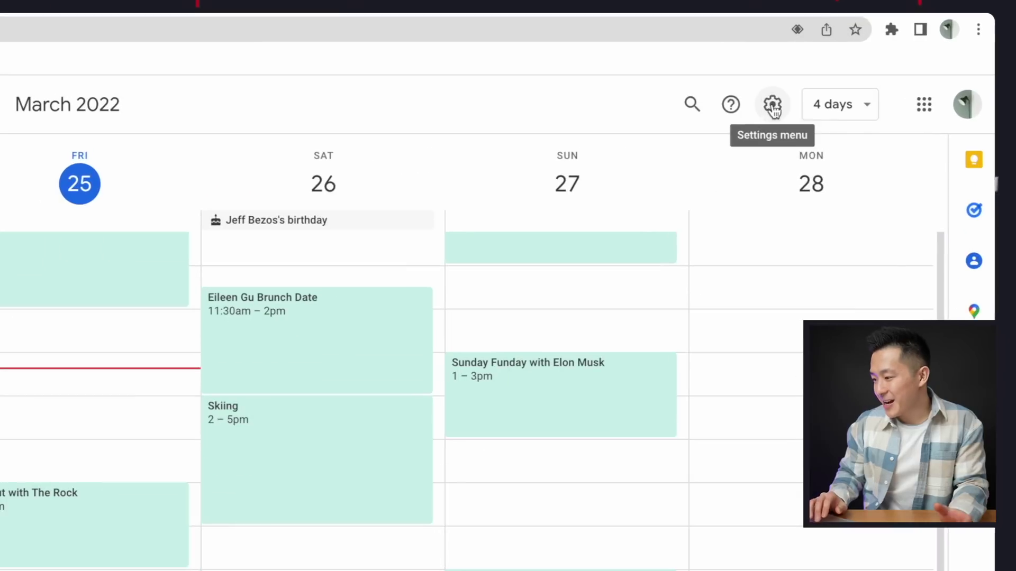
left_click(803, 86)
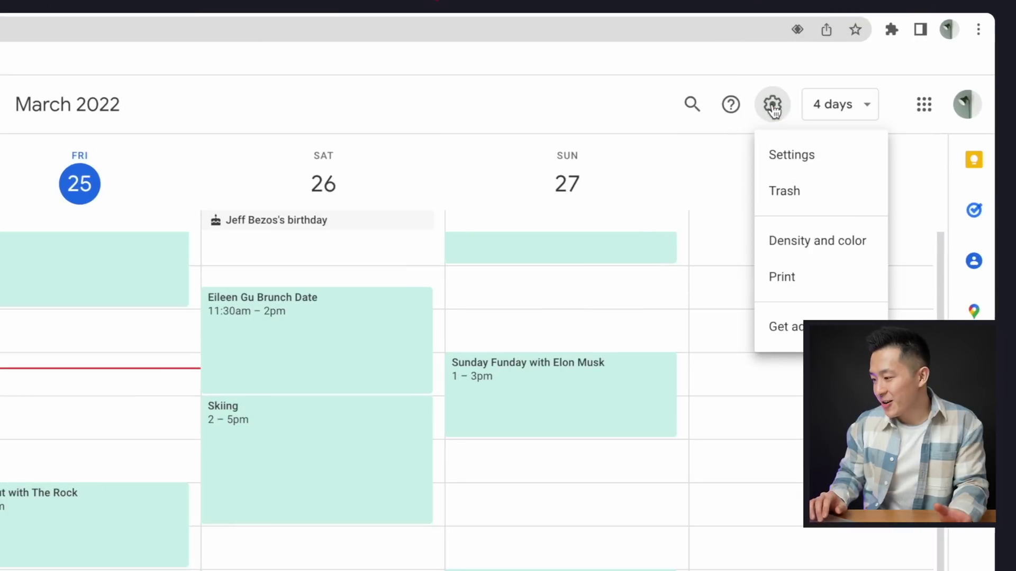
left_click(804, 197)
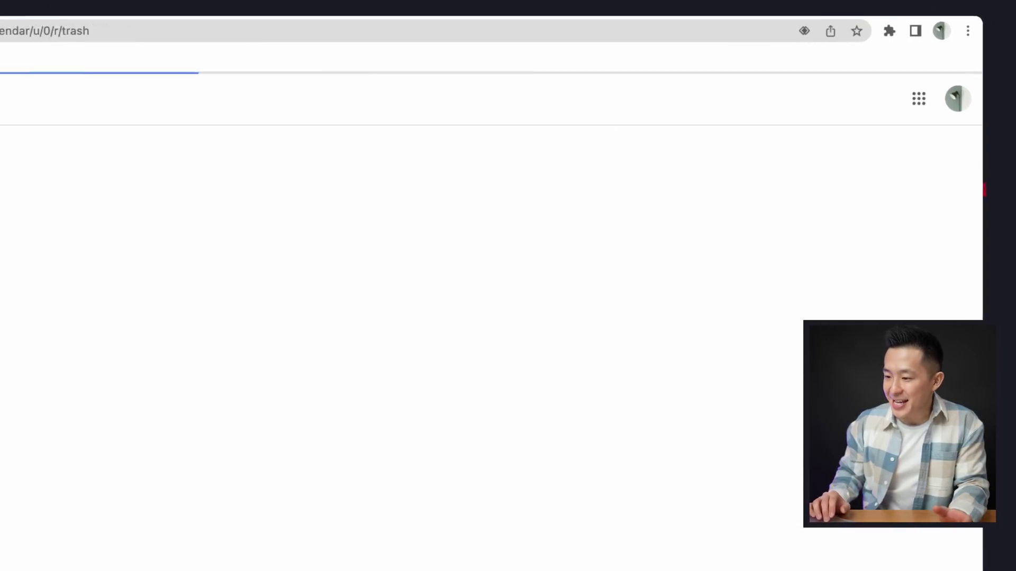
left_click(211, 178)
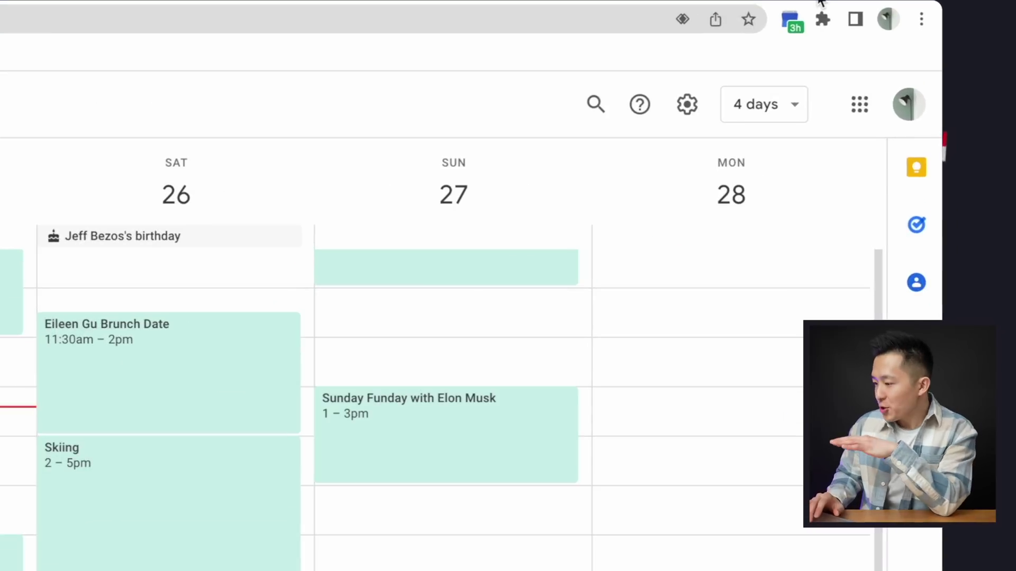
List upcoming events from Friday, March 25 in Button for Google Calendar and join the Try Guys dinner call
left_click(822, 19)
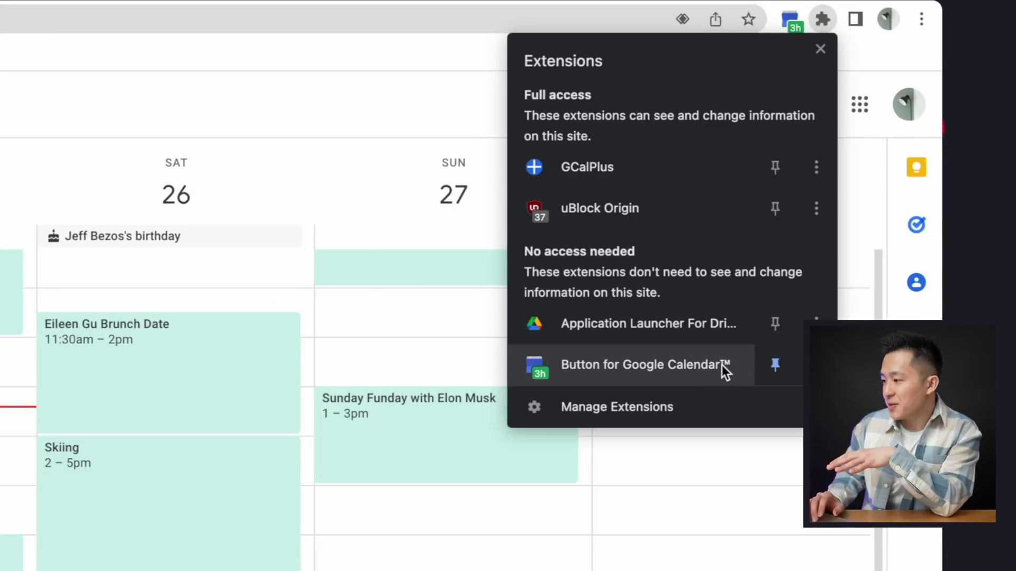
left_click(808, 4)
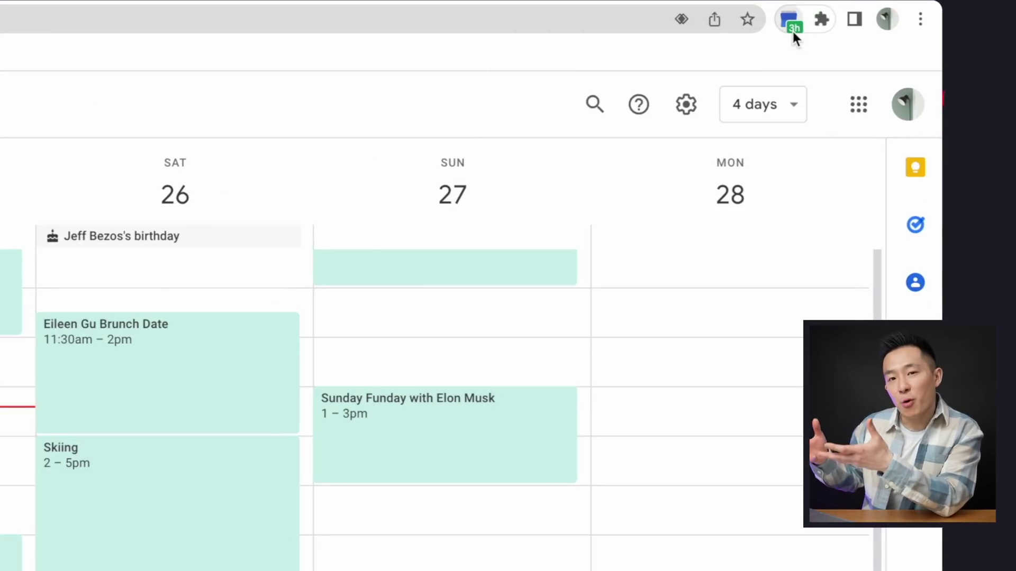
mouse_move(793, 31)
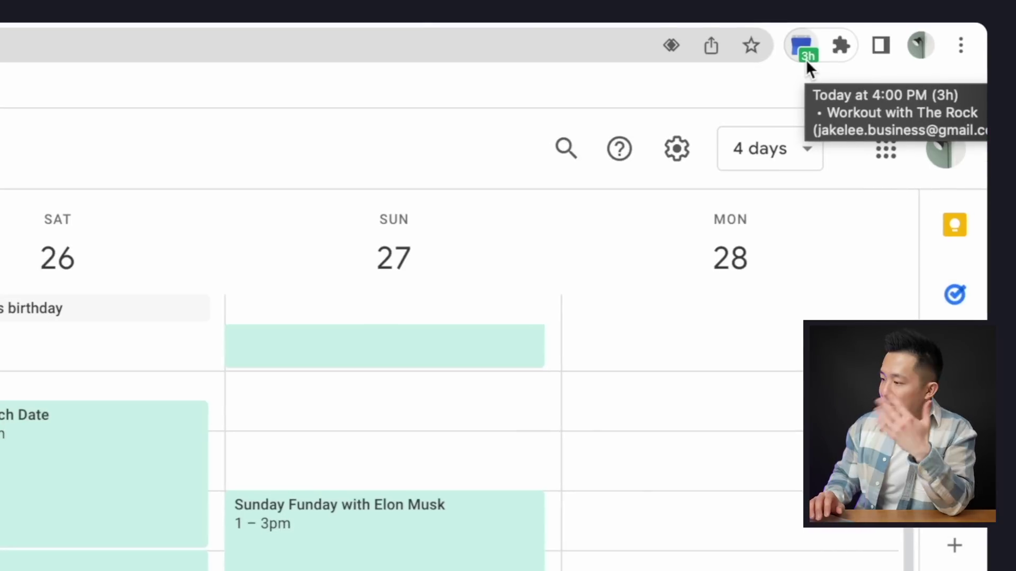
left_click(802, 45)
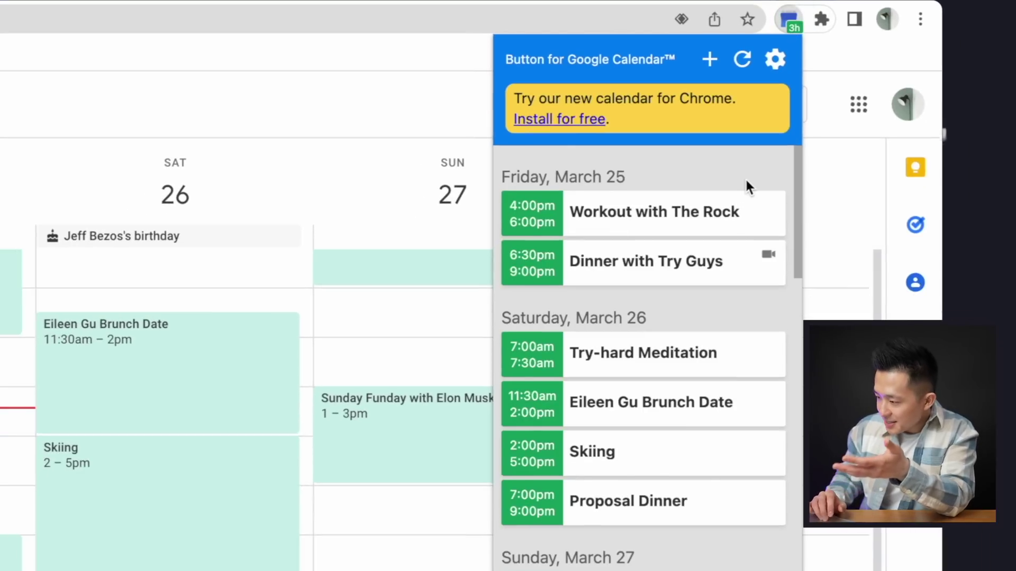
scroll(746, 180, "down", 3)
scroll(747, 184, "up", 3)
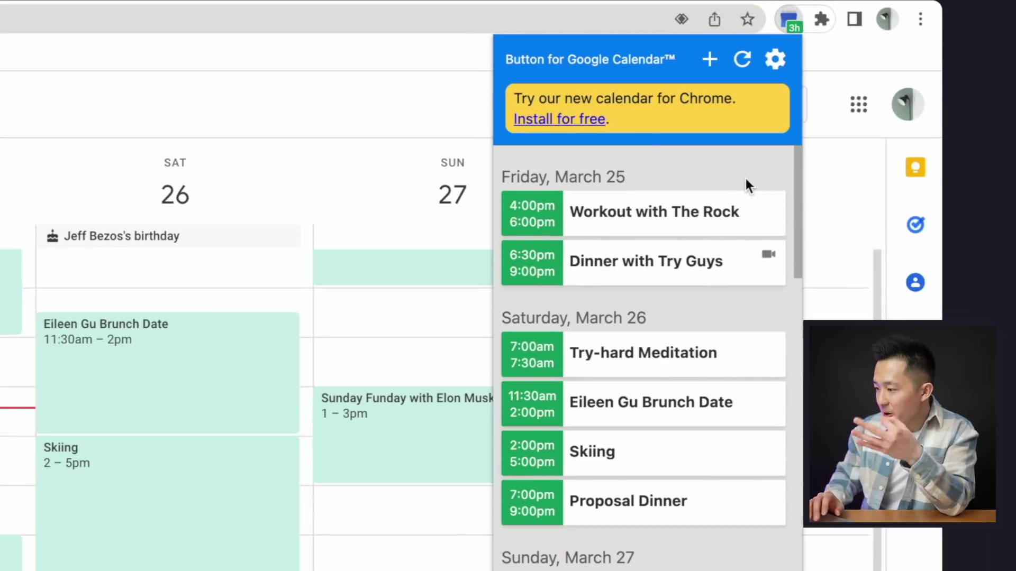
left_click(769, 255)
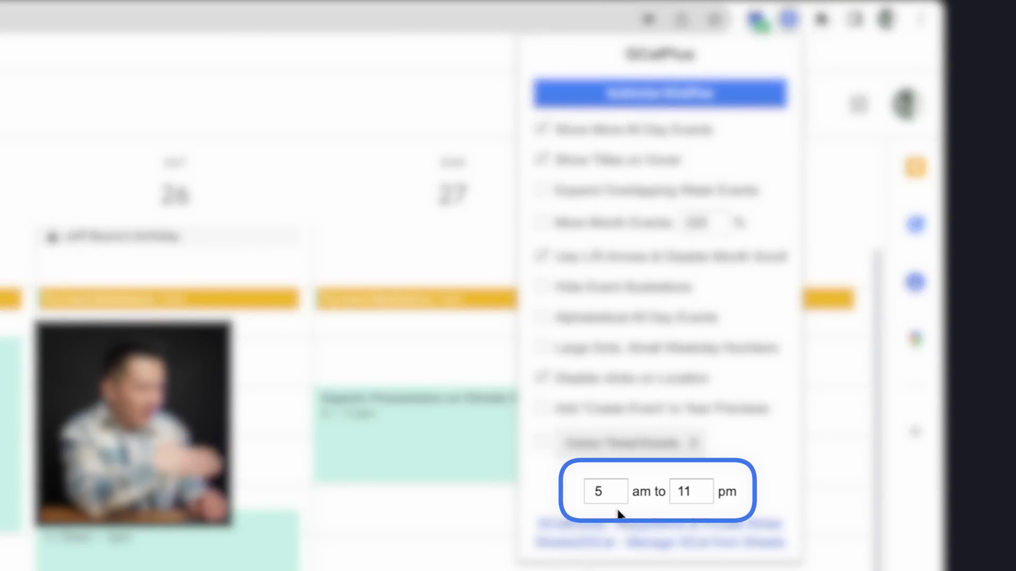
Limit the GCalPlus displayed hours to 5 am–11 pm, then switch to Month view
left_click(60, 147)
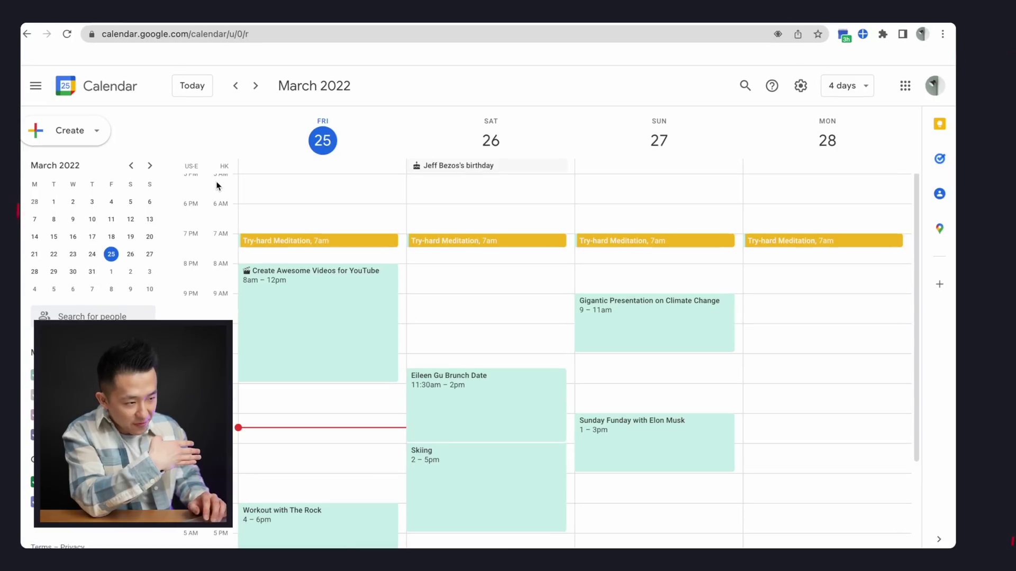
scroll(237, 469, "down", 3)
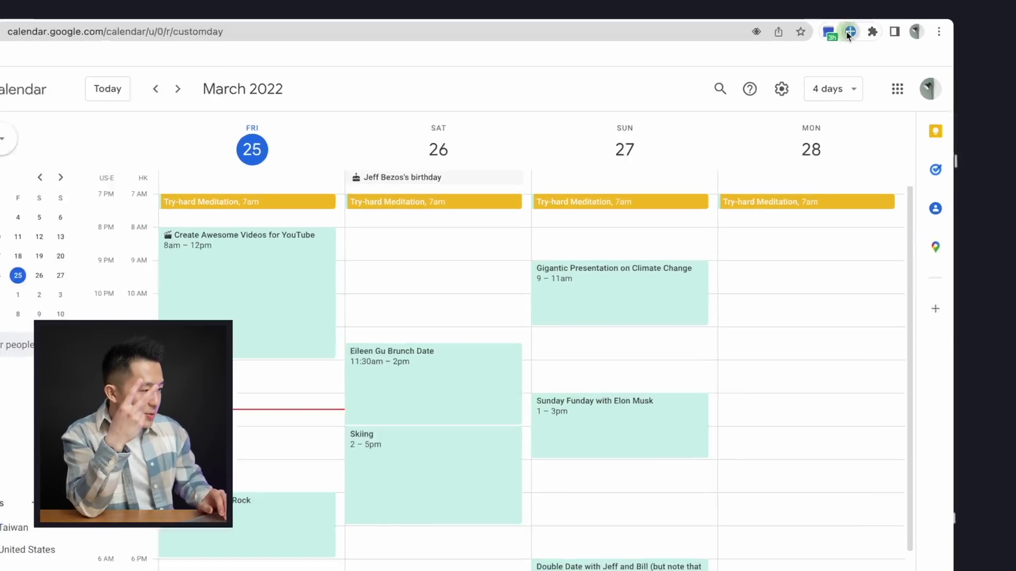
left_click(862, 34)
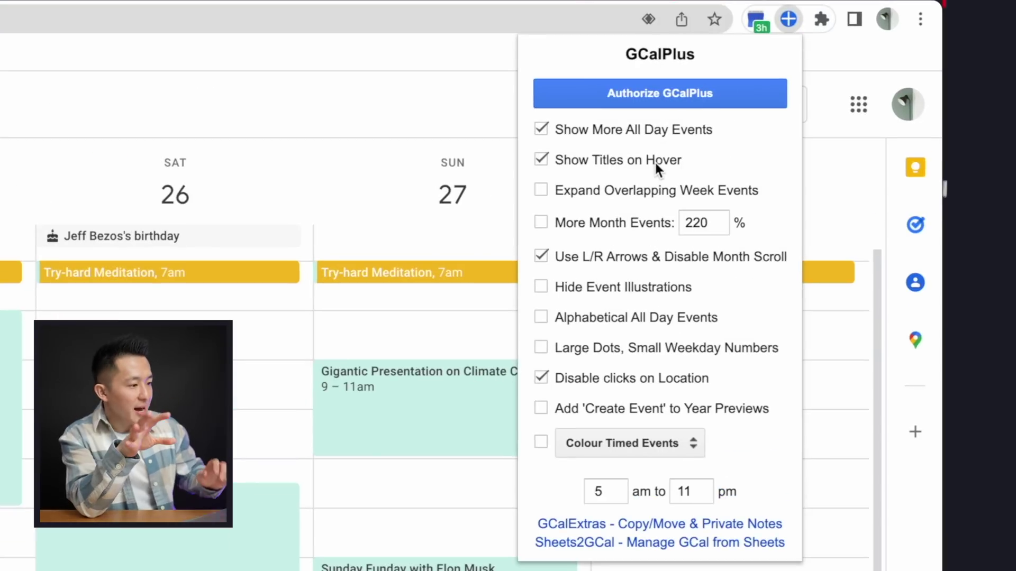
left_click(286, 148)
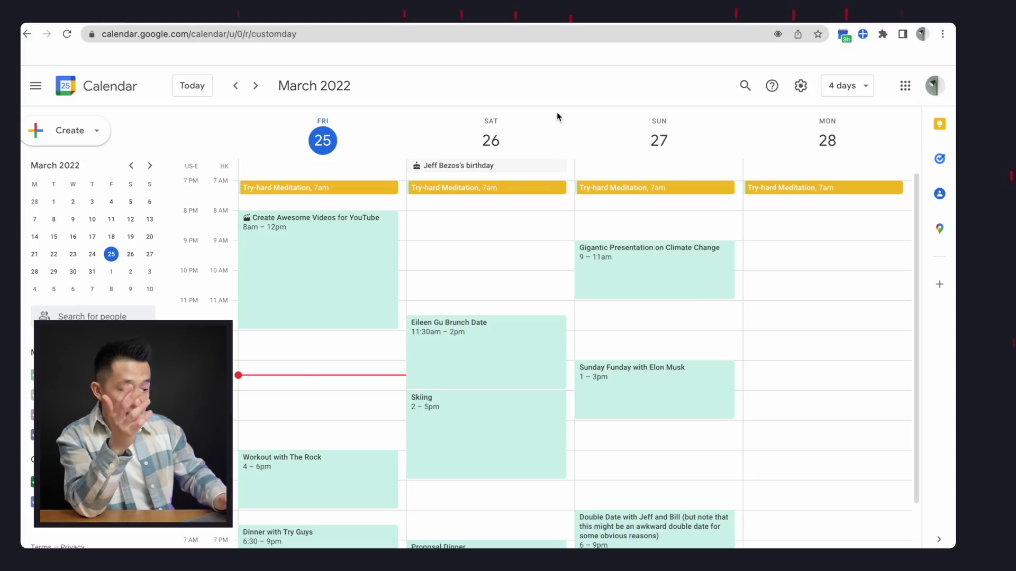
key("m")
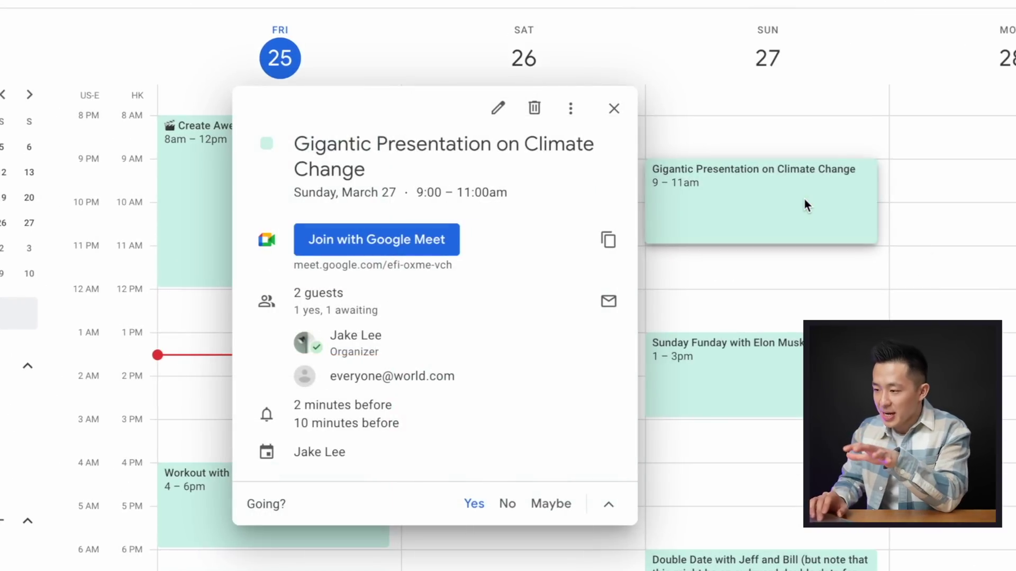
Publish the Gigantic Presentation on Climate Change event to get its link and HTML code
left_click(577, 117)
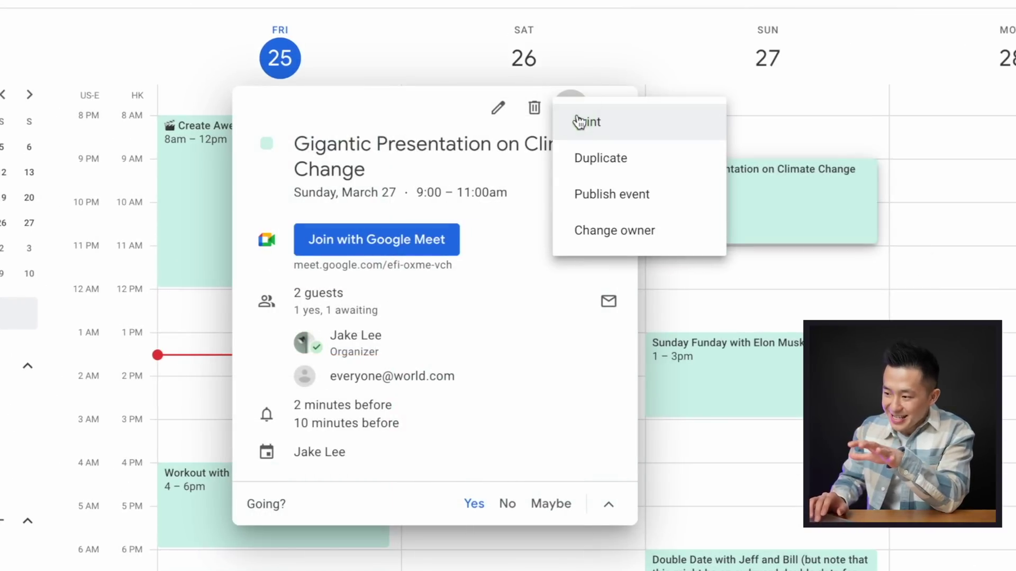
left_click(654, 205)
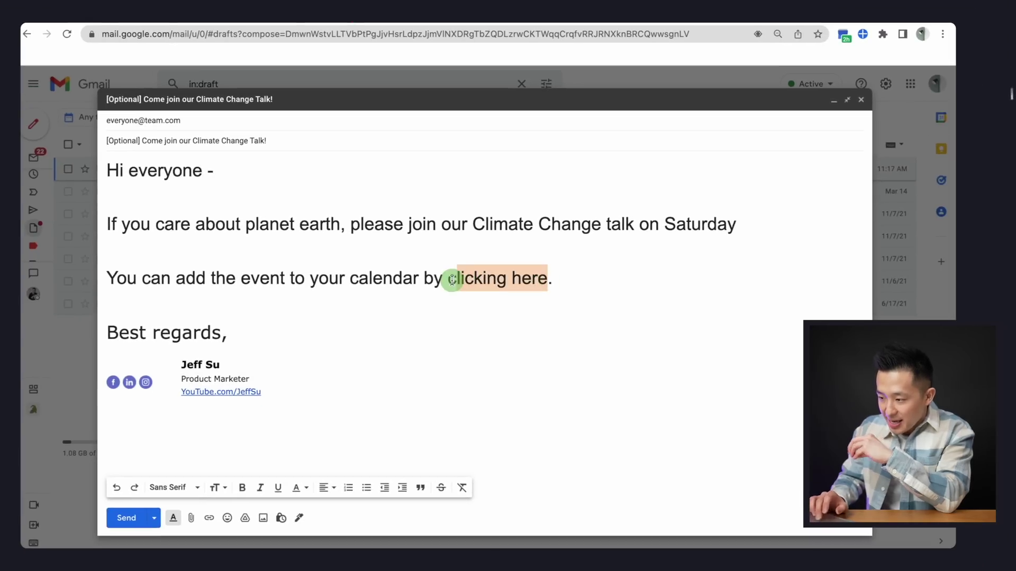
Link 'clicking here' in the climate talk invitation to the published event link
key("super+k")
key("Return")
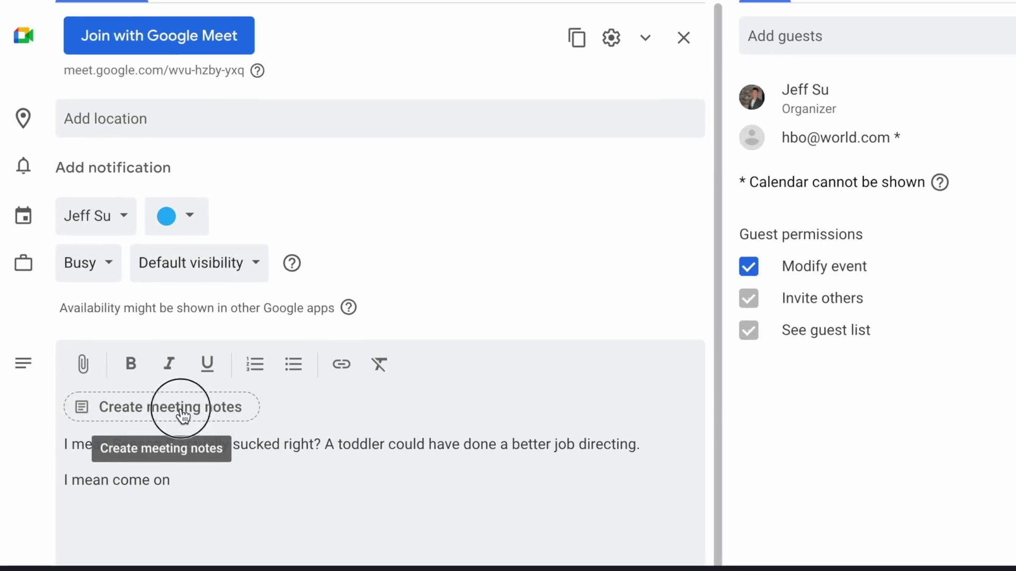
Create a meeting notes document from the event editor's description
left_click(182, 416)
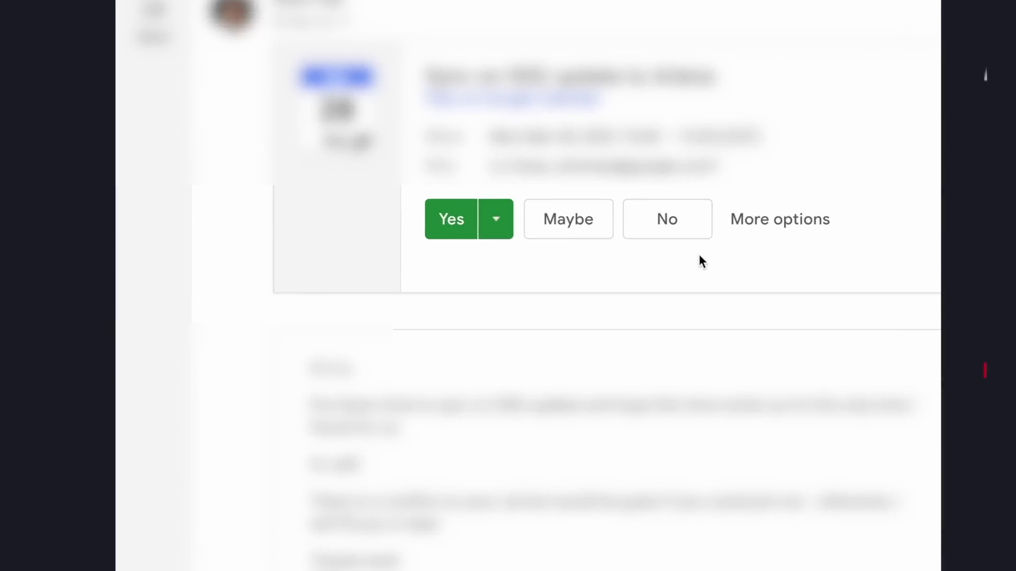
Expand the Yes reply options to show the meeting-room and join-virtually choices
left_click(497, 221)
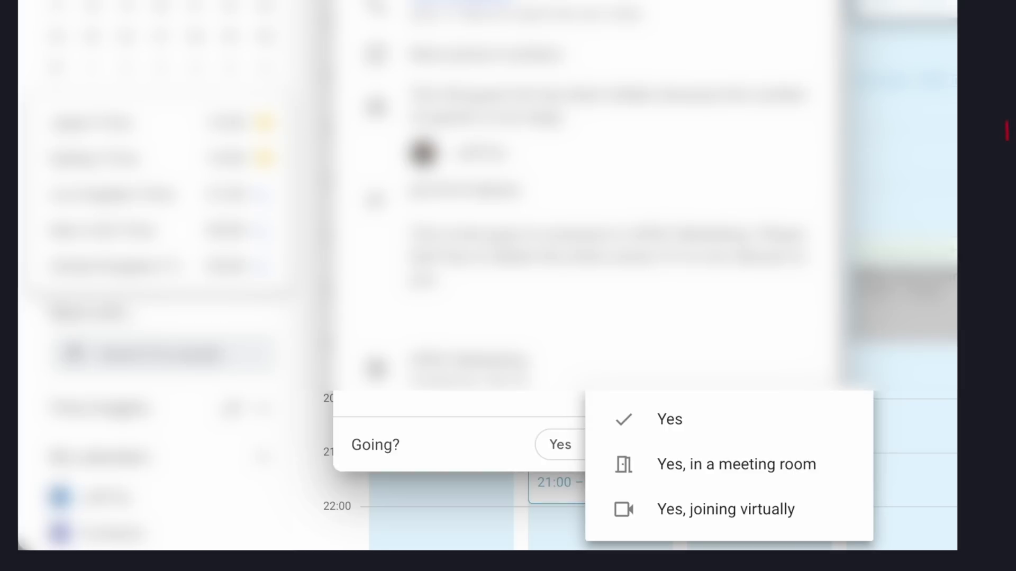
left_click(602, 445)
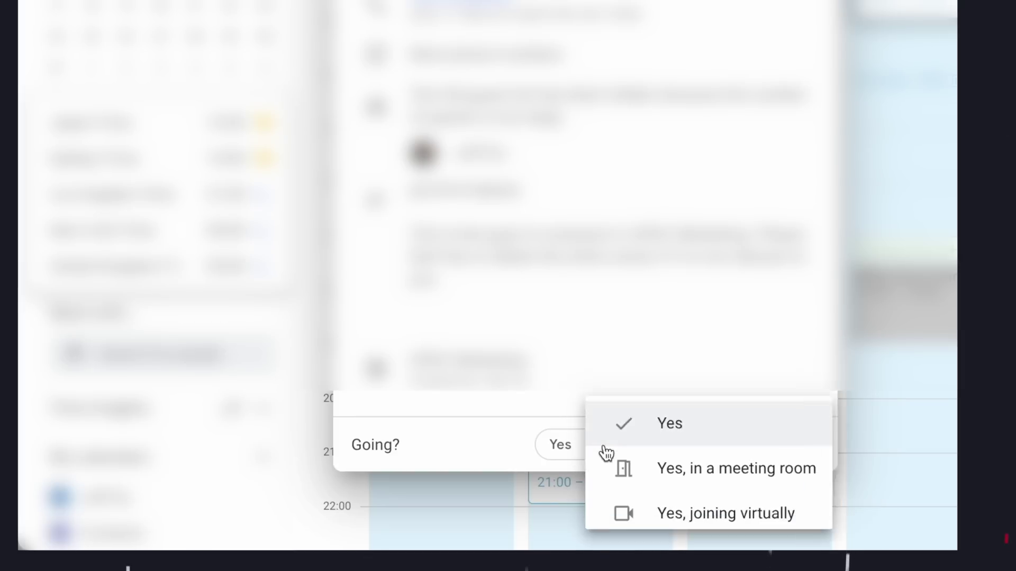